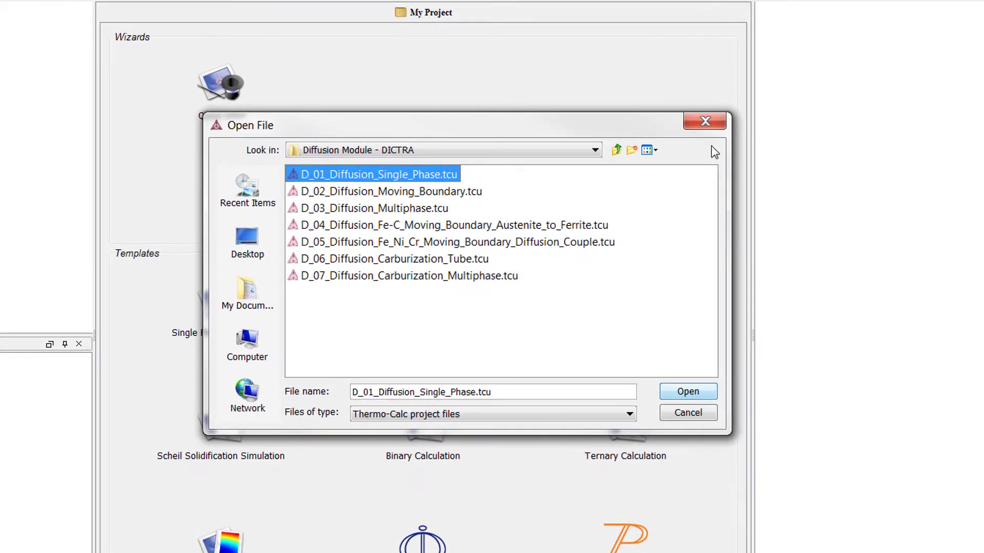
Close the Diffusion Module examples file browser without opening any file
{"action": "left_click", "coordinate": [705, 121]}
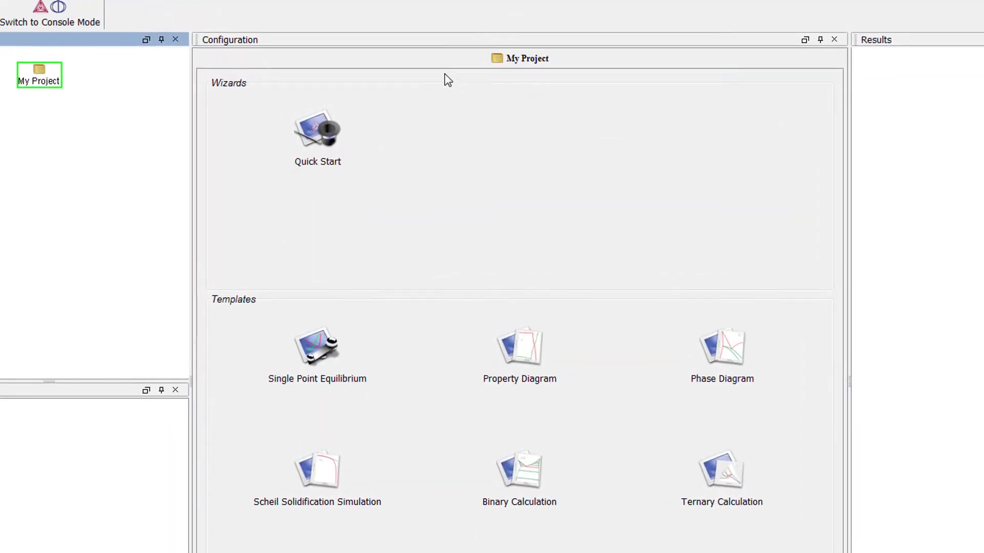
Open the D_01_Diffusion_Single_Phase example from the Diffusion Module - DICTRA examples folder
{"action": "left_click", "coordinate": [117, 29]}
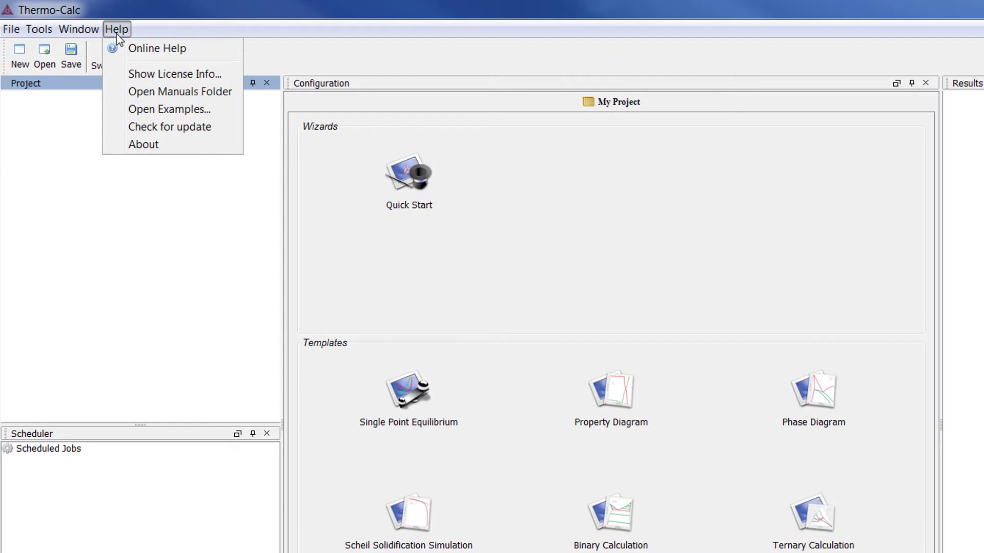
{"action": "left_click", "coordinate": [229, 110]}
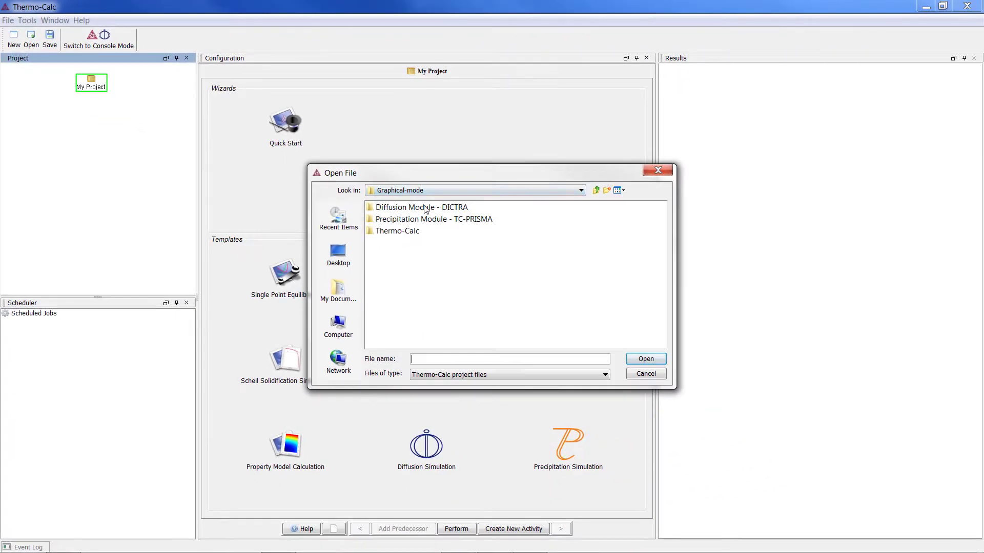
{"action": "double_click", "coordinate": [529, 259]}
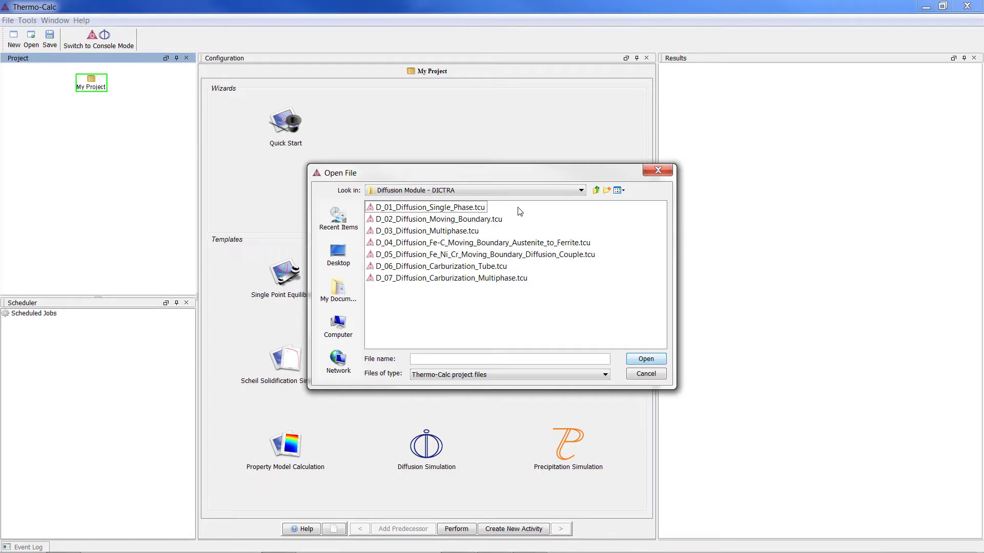
{"action": "double_click", "coordinate": [480, 210]}
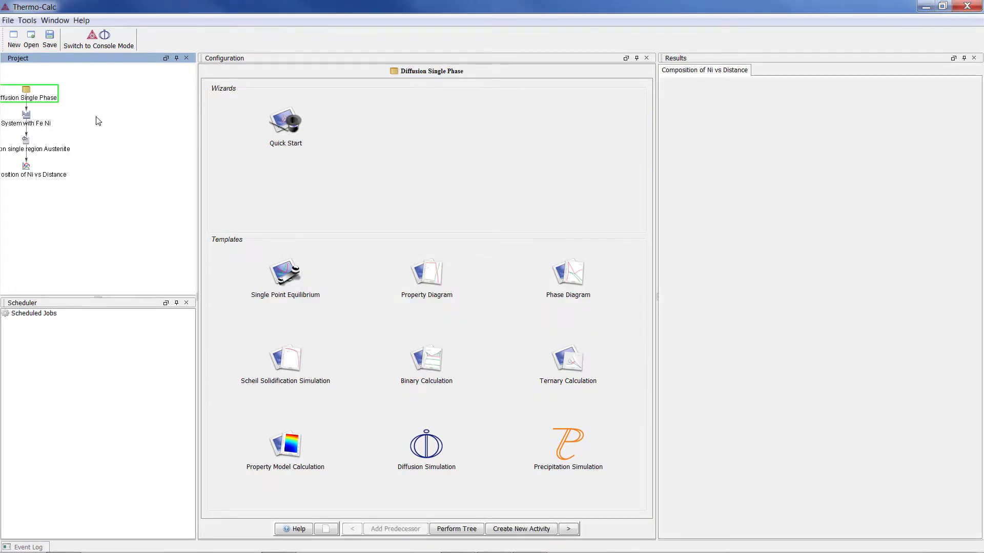
In System with Fe Ni, choose the Demo: Steels and Fe-alloys package and select Fe and Ni
{"action": "right_click", "coordinate": [36, 98]}
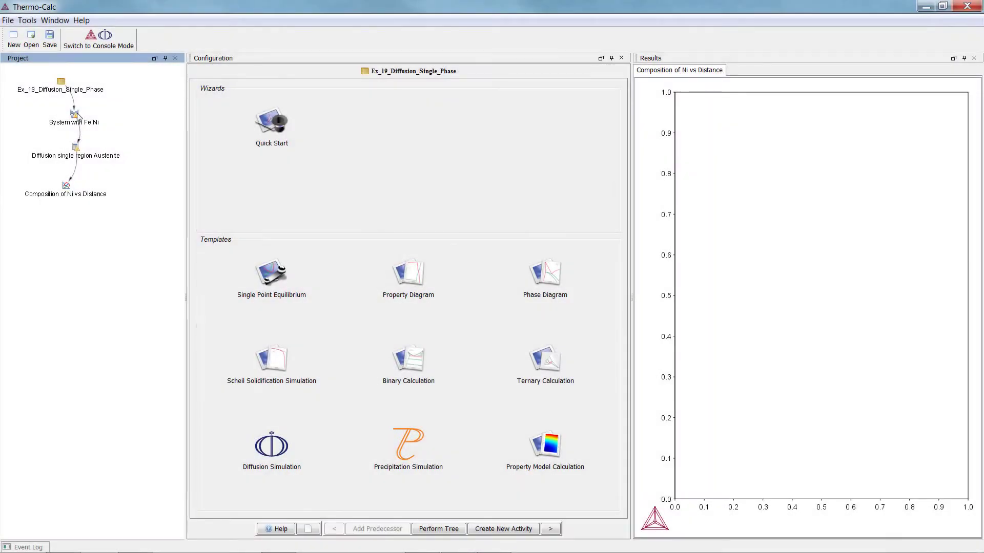
{"action": "left_click", "coordinate": [75, 115]}
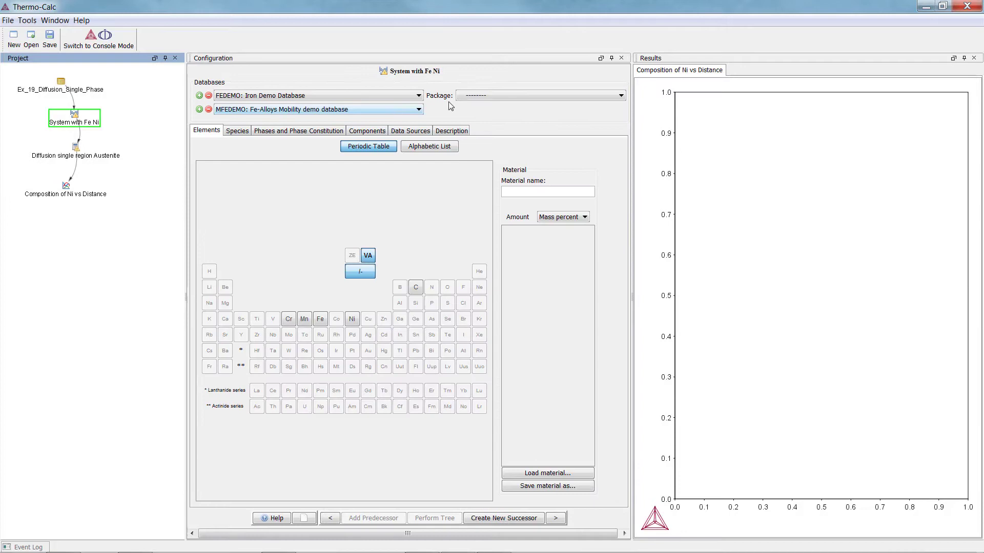
{"action": "left_click", "coordinate": [482, 97]}
{"action": "left_click", "coordinate": [482, 161]}
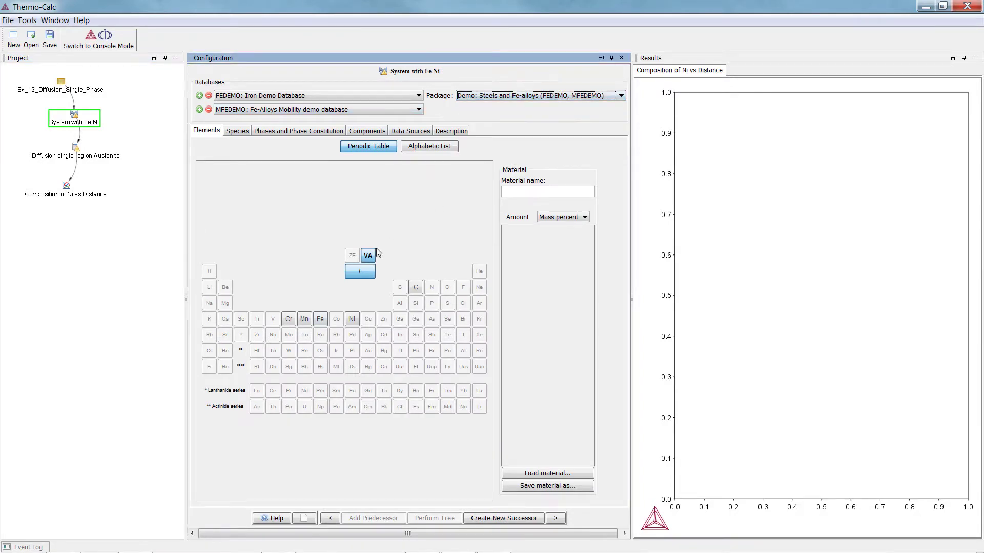
{"action": "left_click", "coordinate": [321, 319]}
{"action": "left_click", "coordinate": [352, 318]}
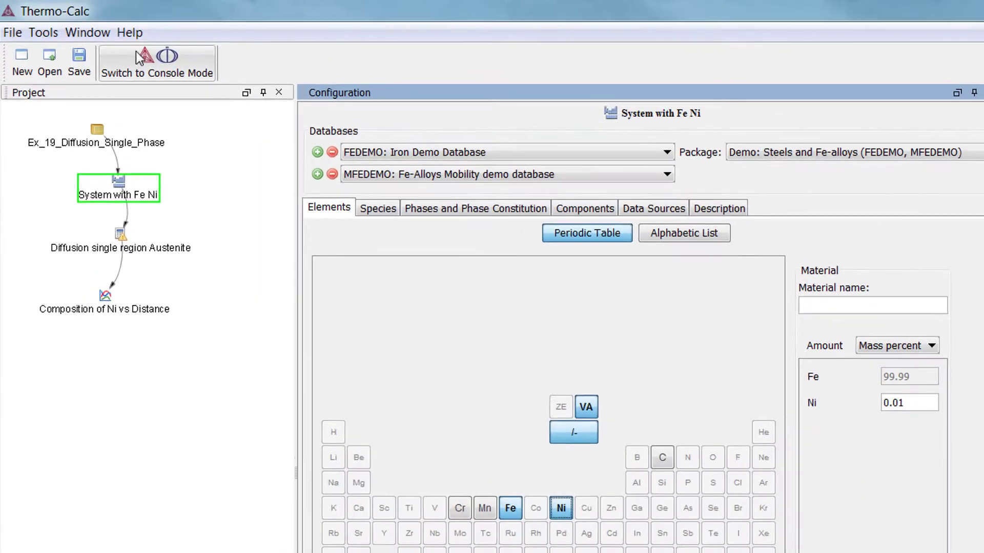
{"action": "left_click", "coordinate": [130, 32]}
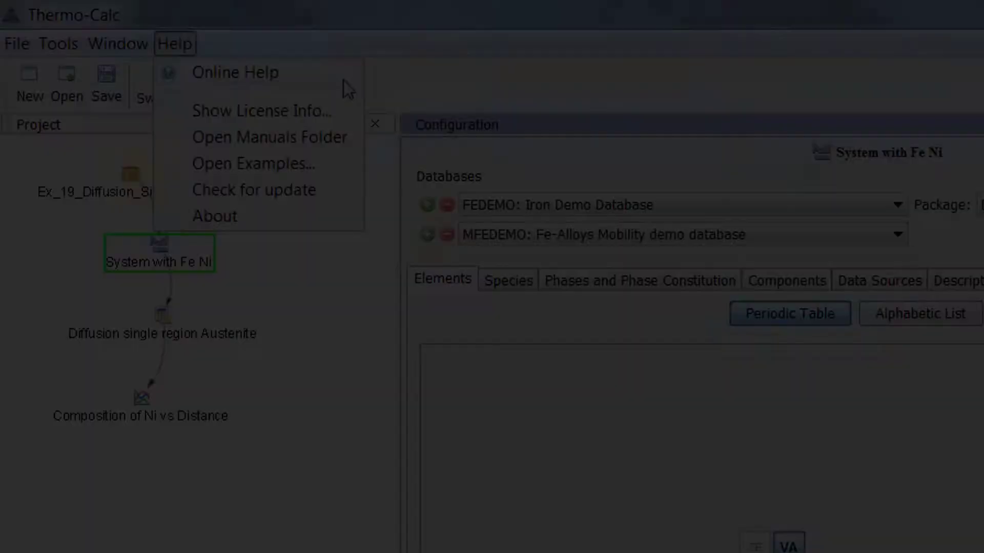
Open the Online Help page Diffusion Module (DICTRA) > Graphical Mode Quick Start Guide > Single Phase Simulations
{"action": "left_click", "coordinate": [343, 79]}
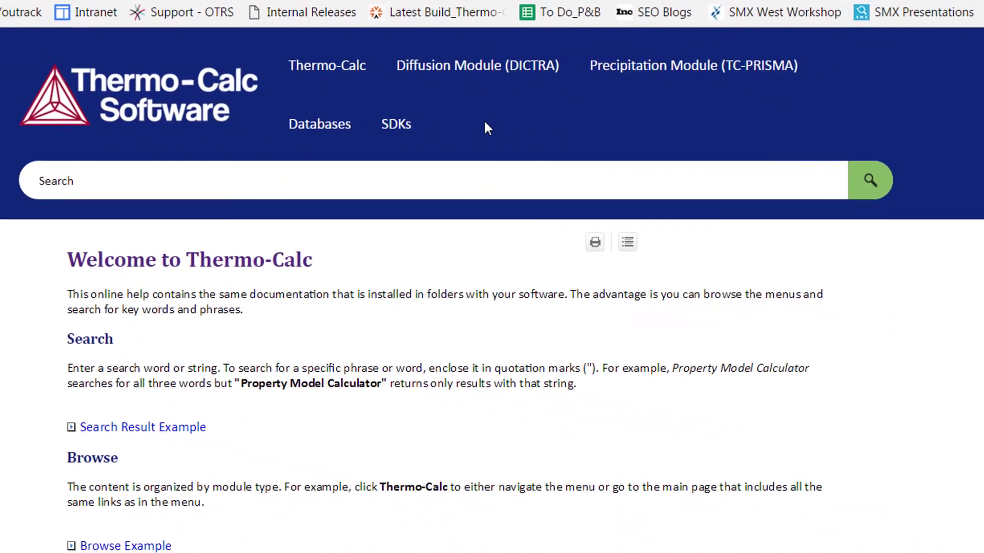
{"action": "mouse_move", "coordinate": [480, 67]}
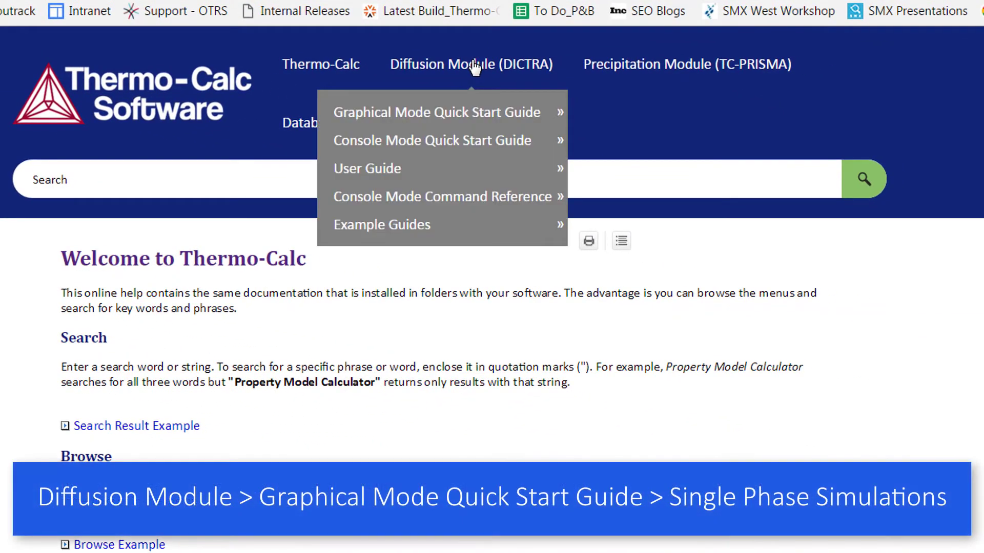
{"action": "mouse_move", "coordinate": [487, 115]}
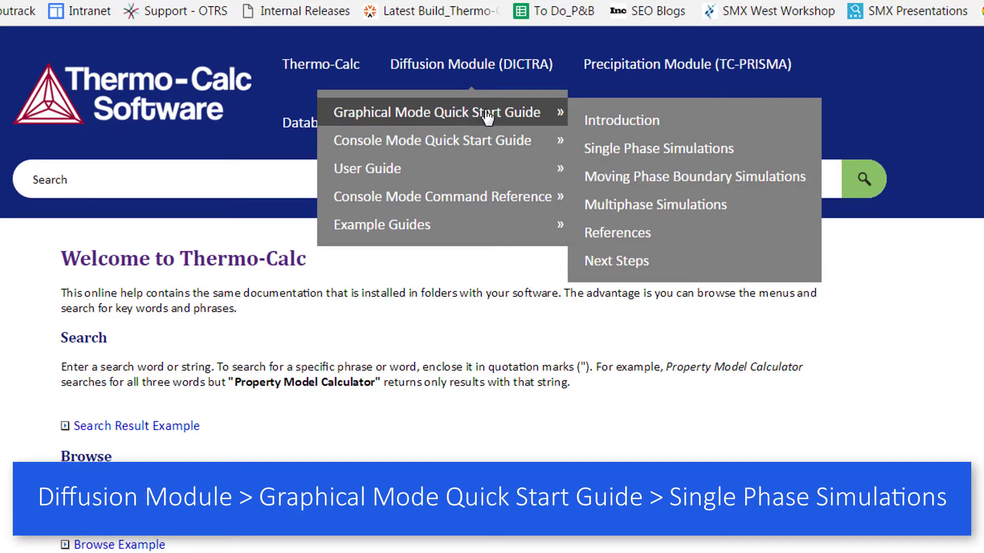
{"action": "left_click", "coordinate": [770, 152]}
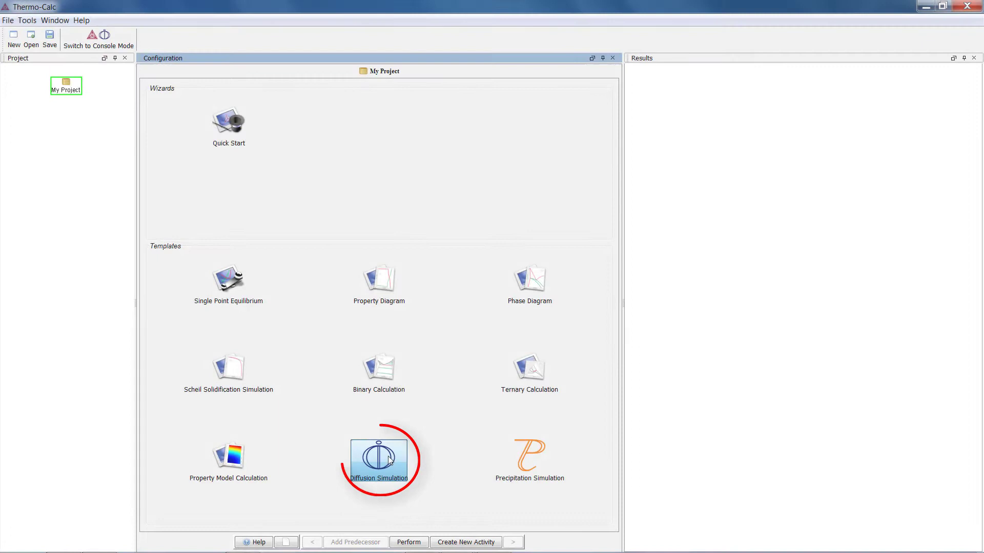
Create a Diffusion Simulation project whose System Definer 1 uses the Demo: Steels and Fe-alloys package with Fe and Ni
{"action": "left_click", "coordinate": [388, 458]}
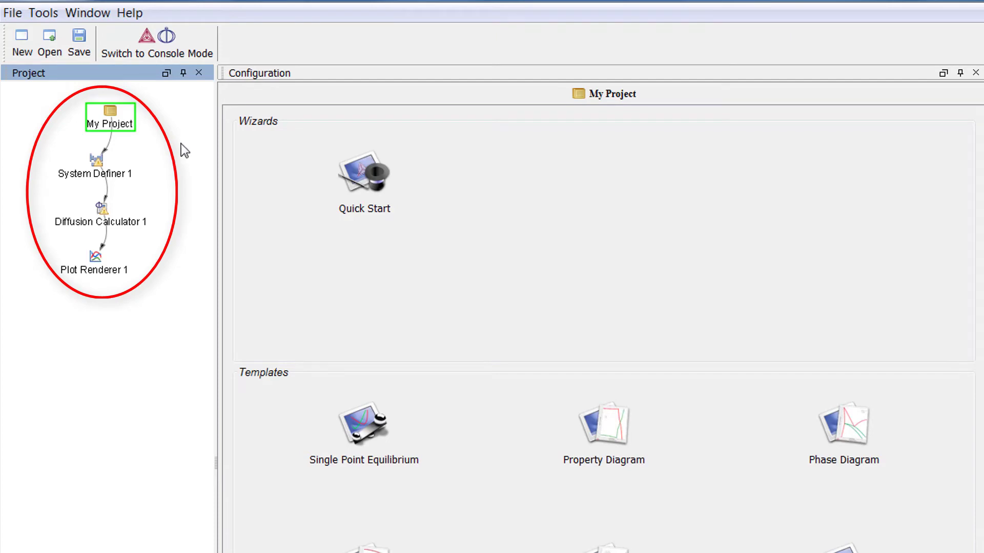
{"action": "left_click", "coordinate": [98, 167]}
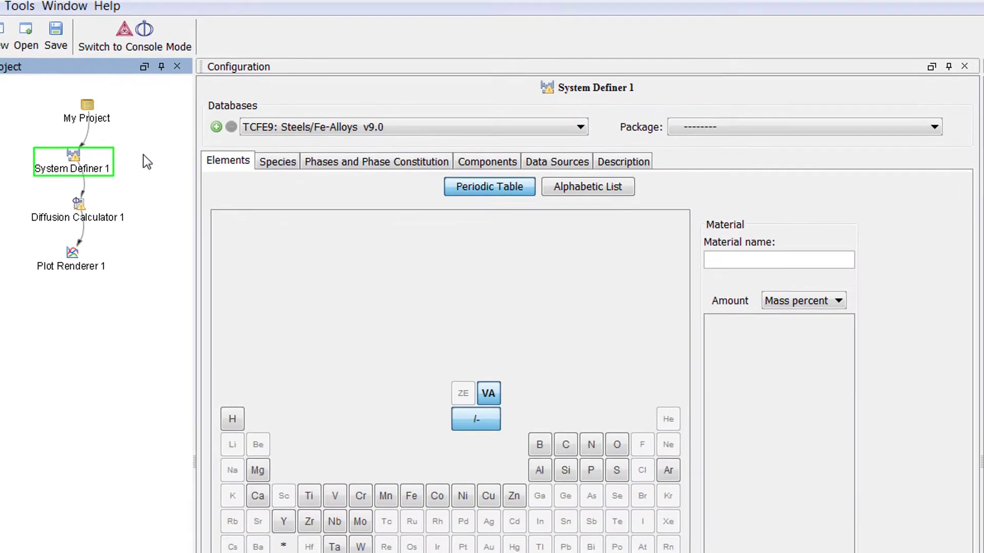
{"action": "left_click", "coordinate": [715, 133]}
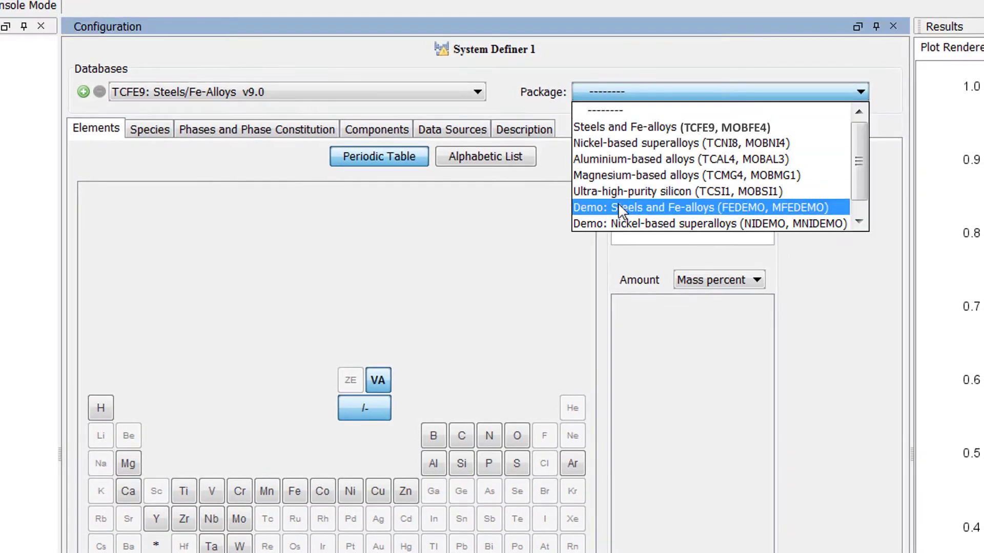
{"action": "left_click", "coordinate": [815, 211]}
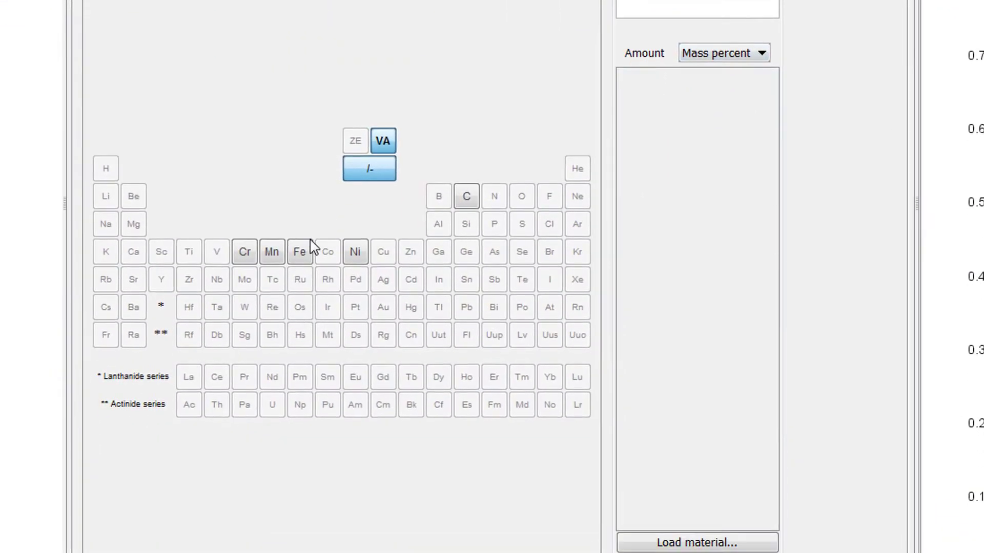
{"action": "left_click", "coordinate": [294, 502]}
{"action": "left_click", "coordinate": [366, 237]}
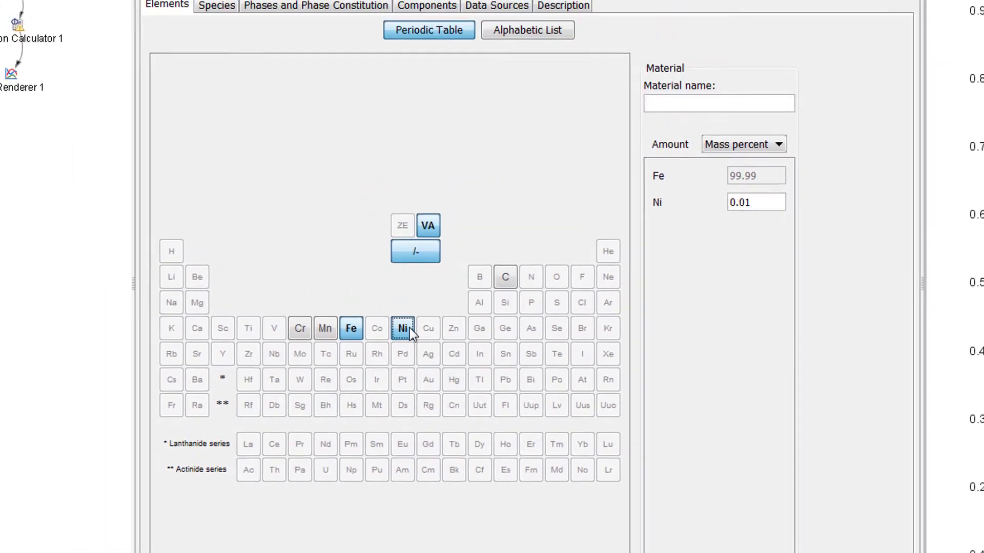
{"action": "left_click", "coordinate": [101, 159]}
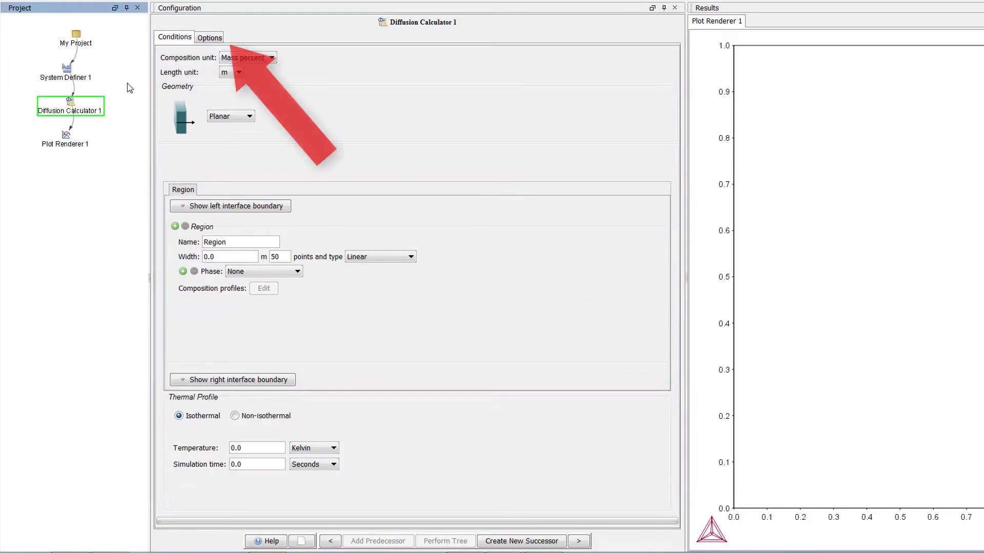
{"action": "left_click", "coordinate": [209, 37]}
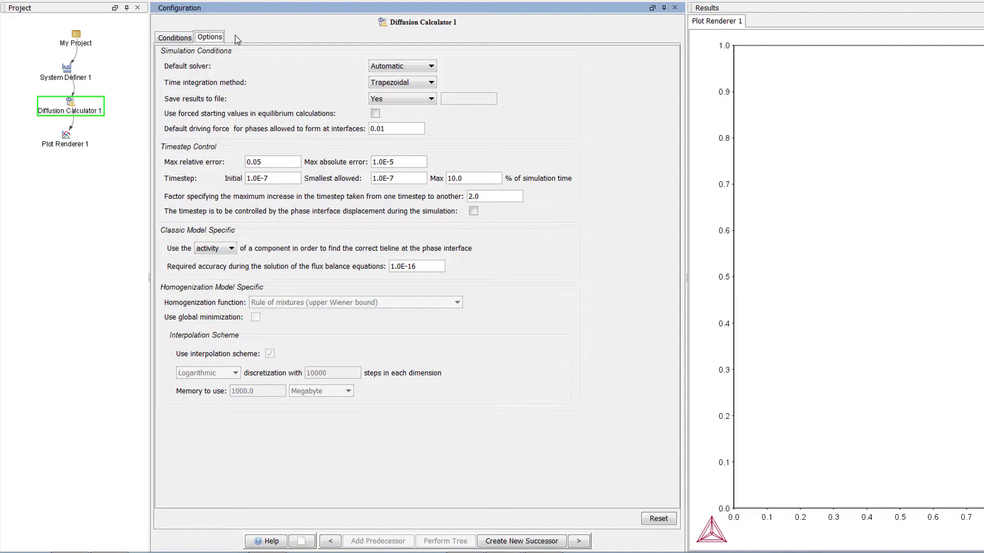
{"action": "left_click", "coordinate": [184, 39]}
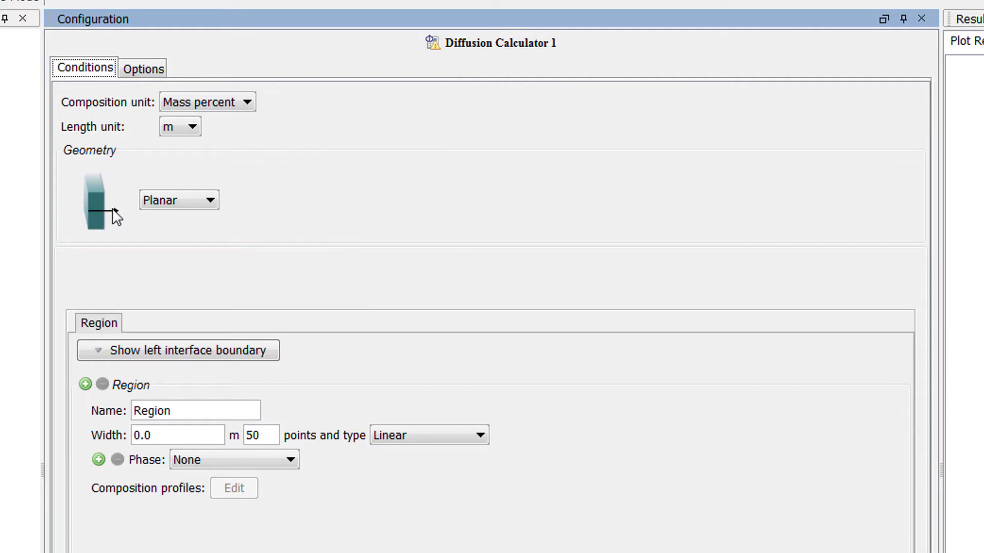
{"action": "left_click", "coordinate": [214, 201]}
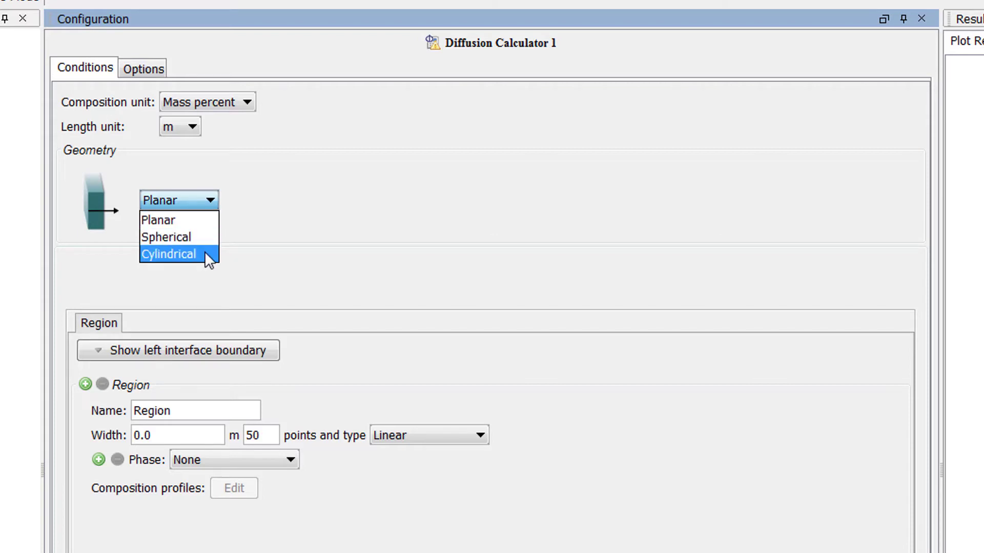
{"action": "left_click", "coordinate": [205, 222]}
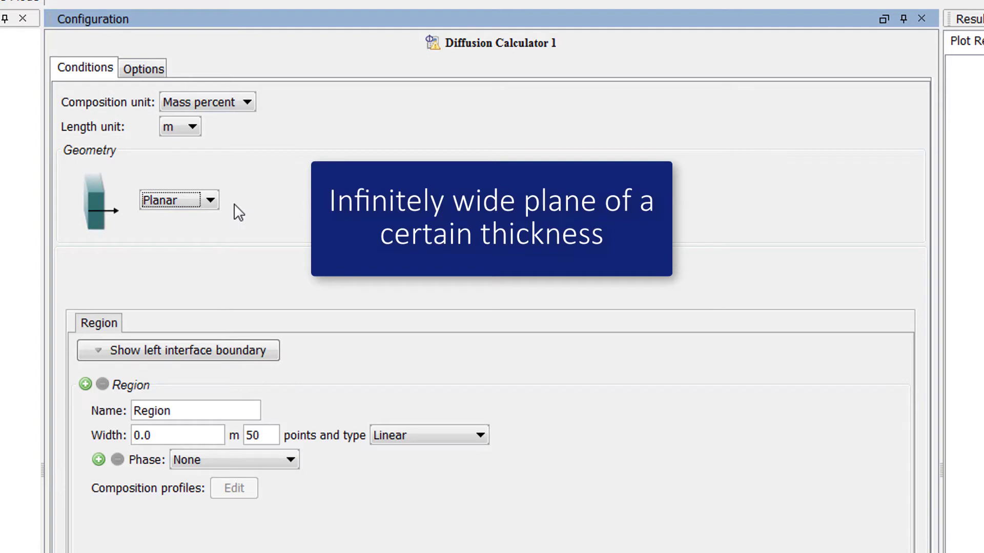
{"action": "left_click", "coordinate": [211, 201]}
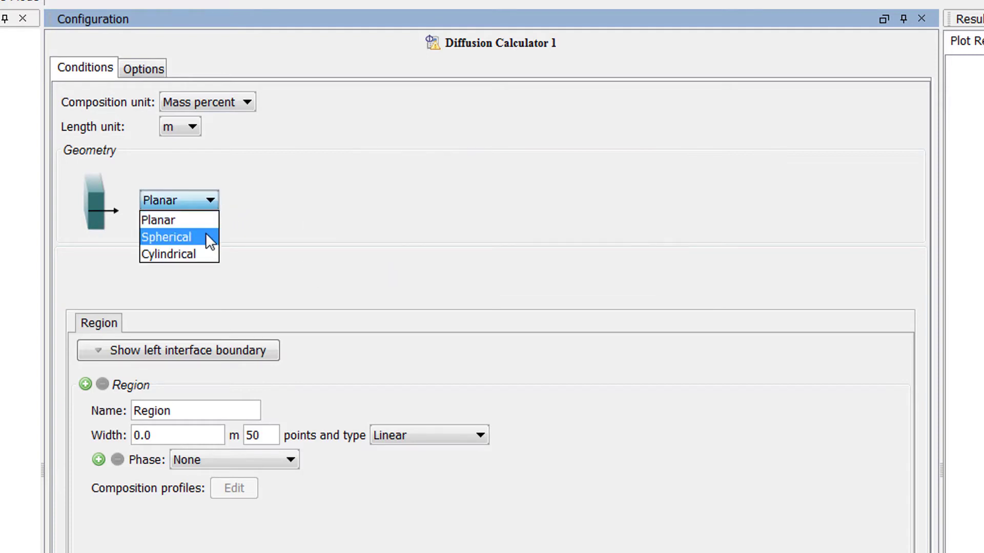
{"action": "left_click", "coordinate": [206, 234]}
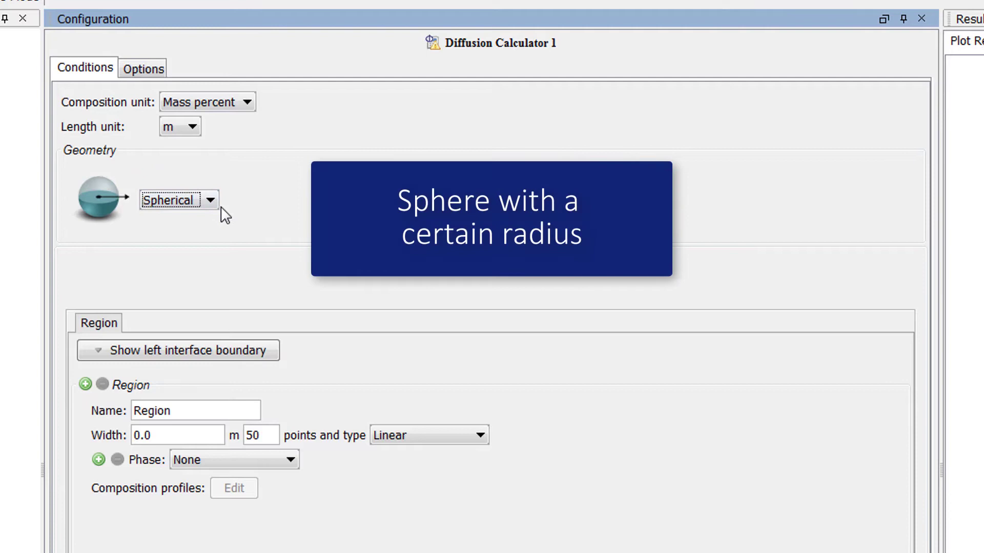
{"action": "left_click", "coordinate": [211, 203]}
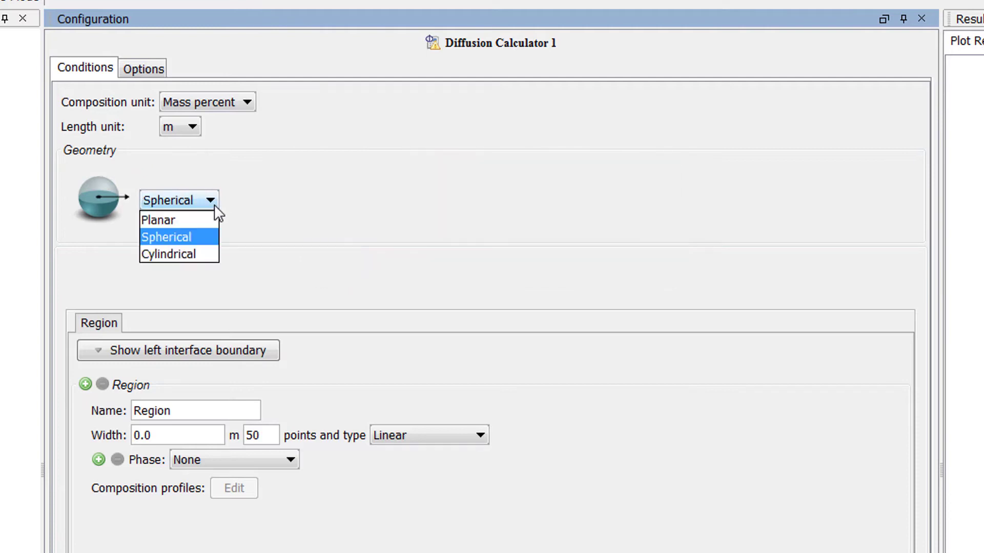
{"action": "left_click", "coordinate": [209, 254]}
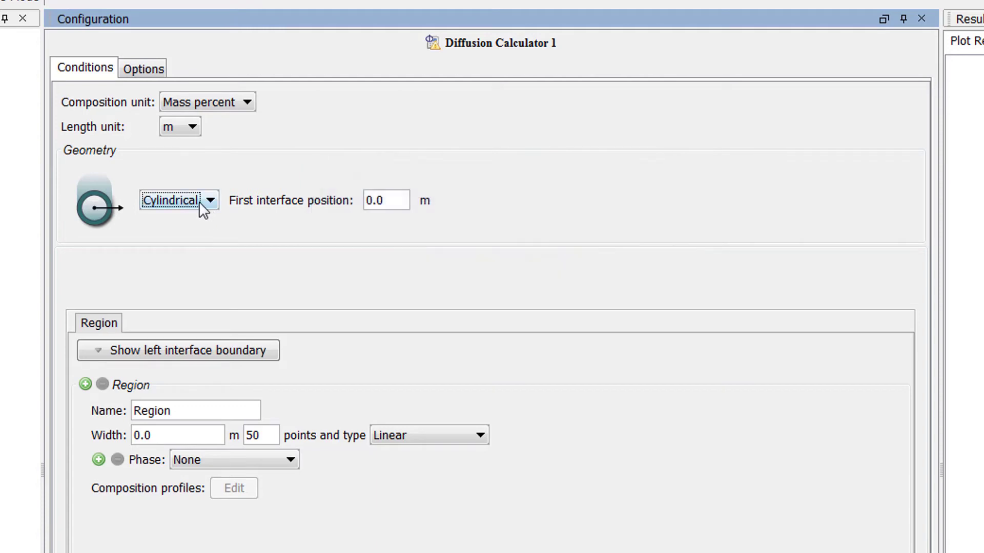
{"action": "left_click", "coordinate": [206, 203]}
{"action": "left_click", "coordinate": [204, 216]}
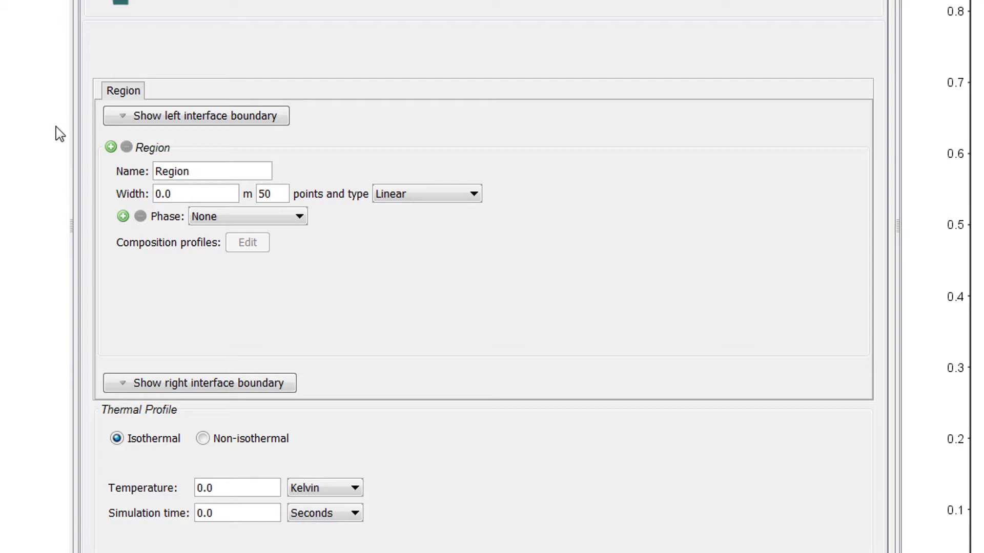
Rename the region to Austenite and set its width to 1e-4 m
{"action": "double_click", "coordinate": [174, 171]}
{"action": "type", "text": "Austenite"}
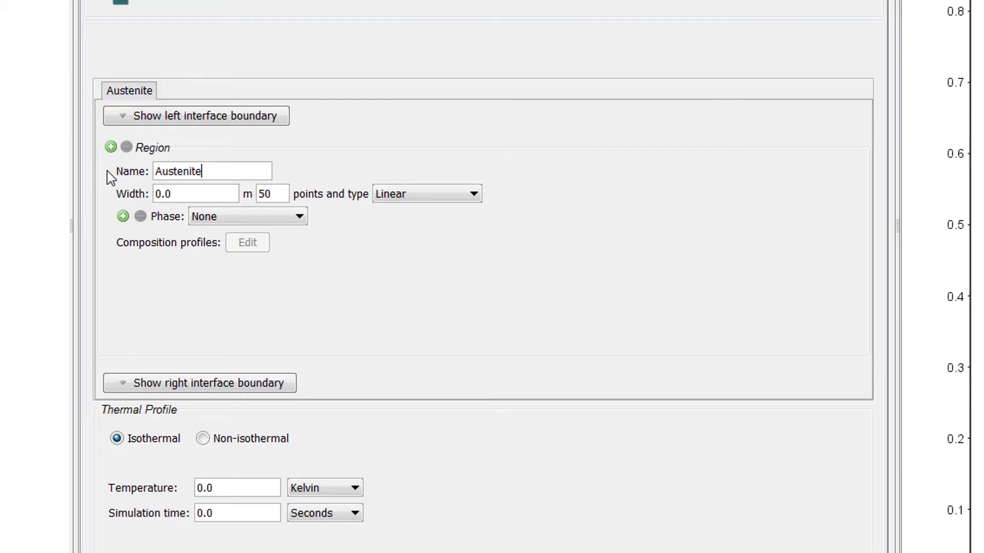
{"action": "double_click", "coordinate": [134, 91]}
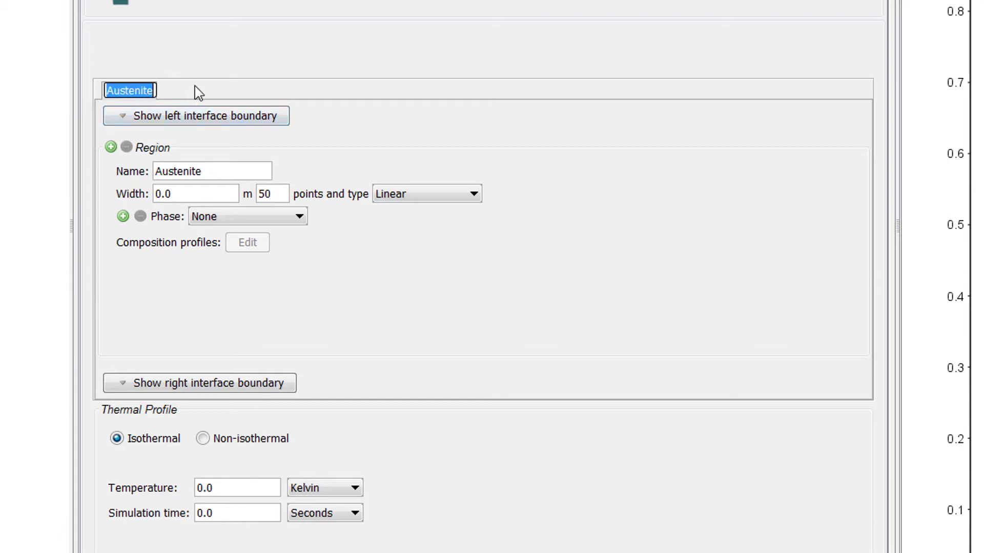
{"action": "type", "text": "Austenite"}
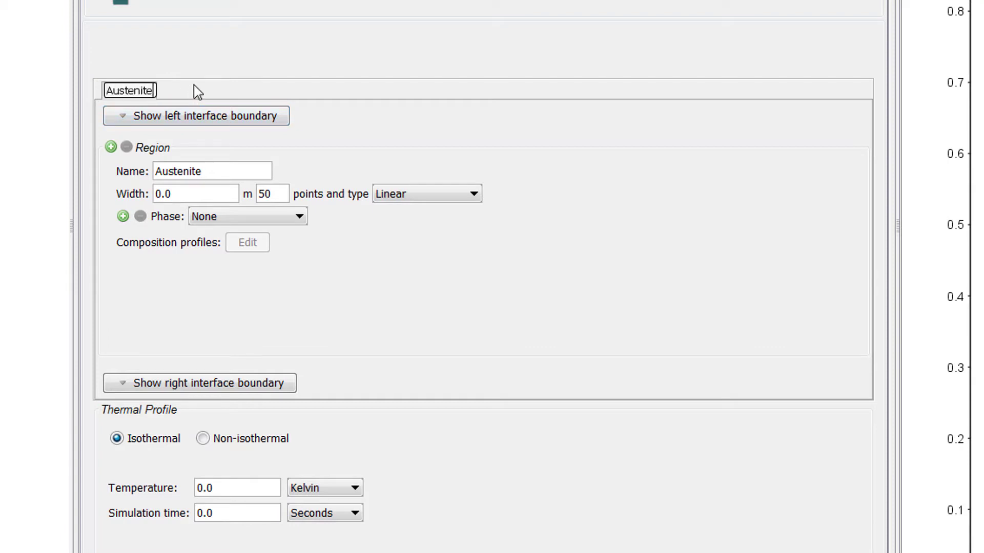
{"action": "key", "text": "Tab"}
{"action": "type", "text": "1e"}
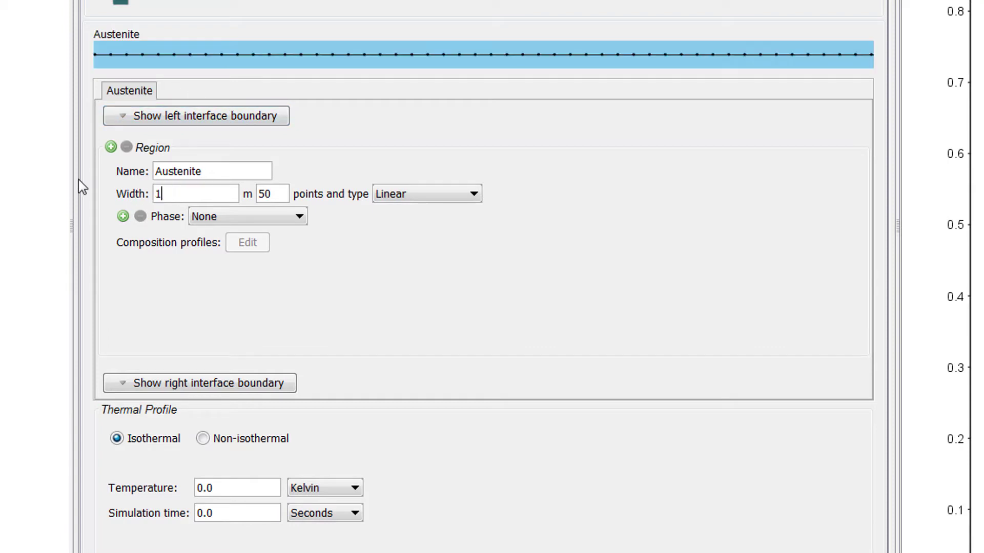
{"action": "type", "text": "-4"}
Keep Austenite as the only region and assign it the FCC_A1 phase
{"action": "left_click", "coordinate": [111, 147]}
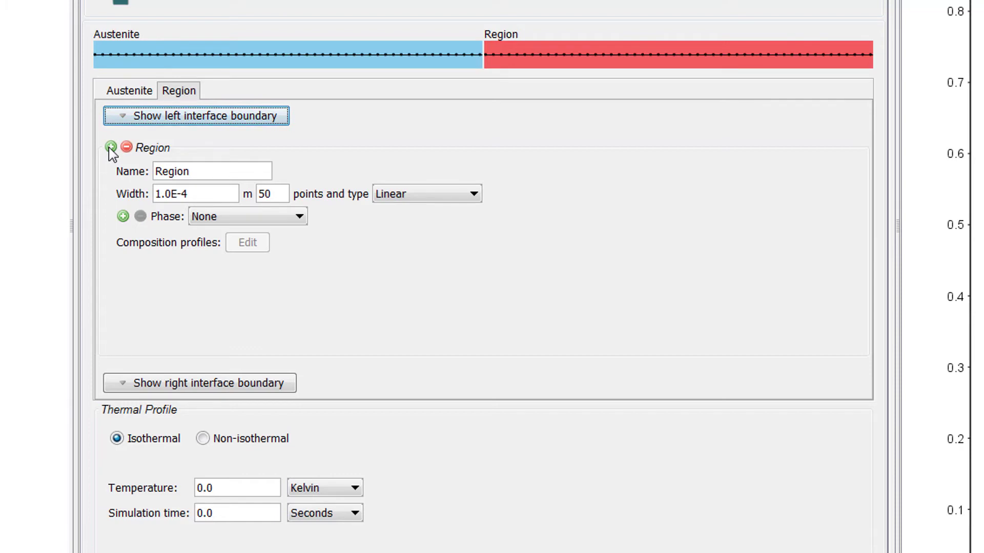
{"action": "left_click", "coordinate": [126, 148]}
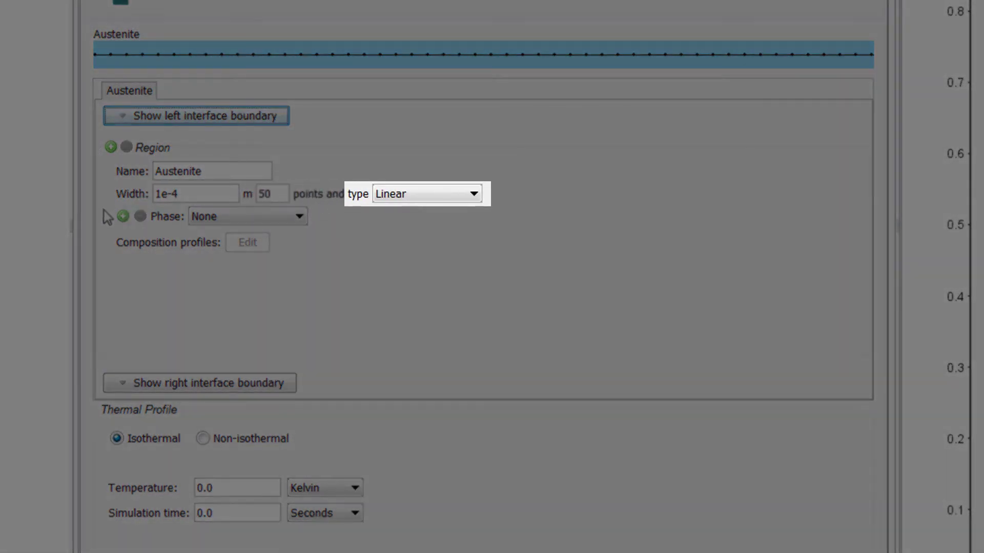
{"action": "left_click", "coordinate": [201, 219]}
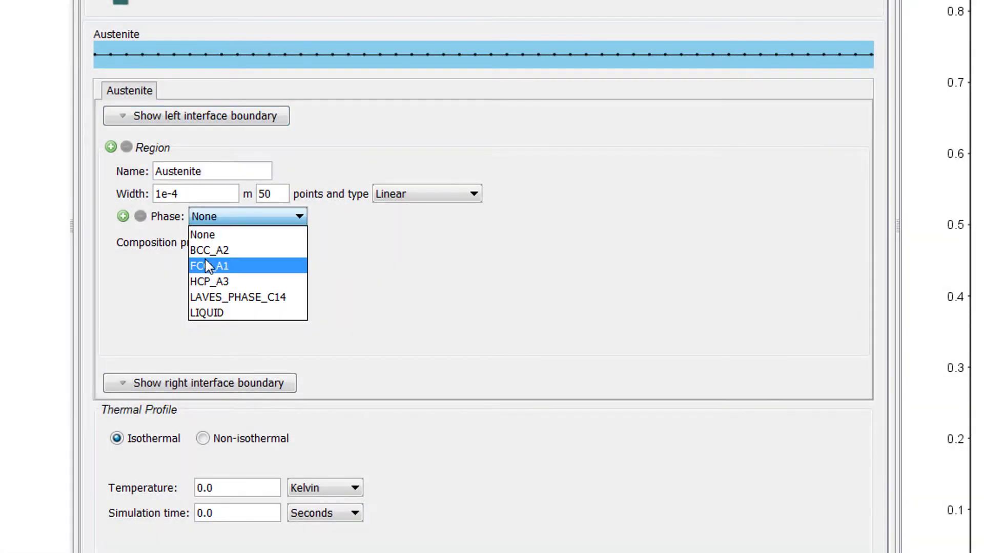
{"action": "left_click", "coordinate": [280, 271]}
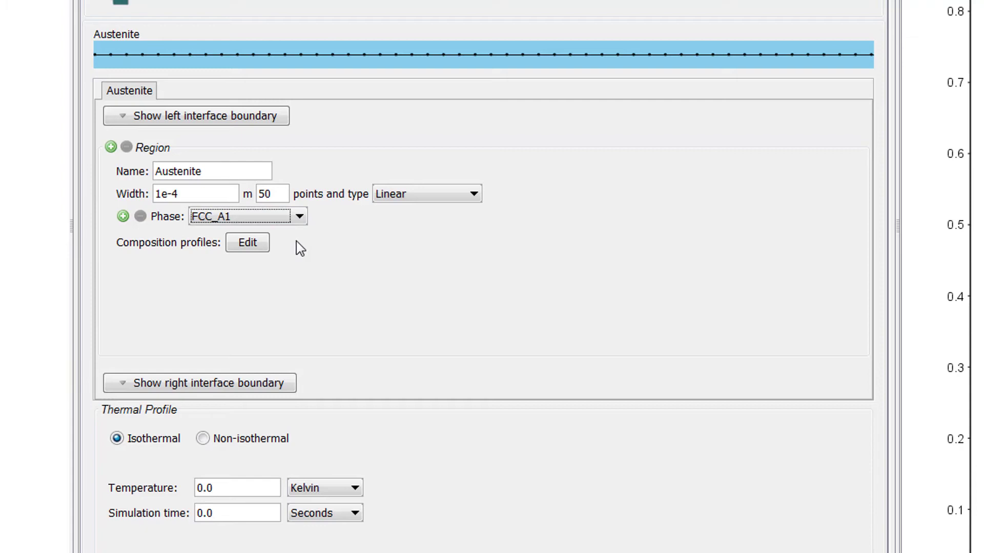
Give the Austenite initial composition Fe as dependent and a linear Ni profile from 10 to 50
{"action": "left_click", "coordinate": [261, 245]}
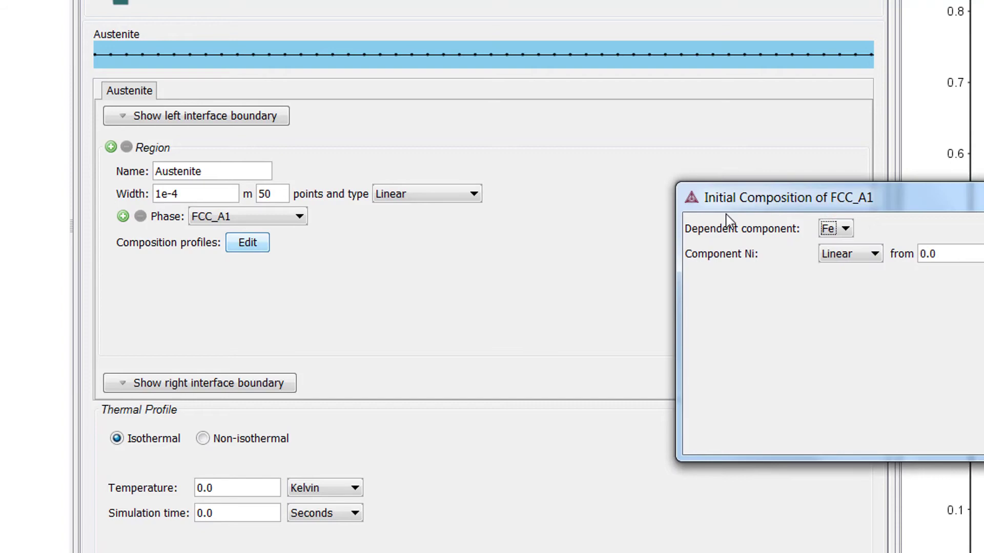
{"action": "left_click_drag", "start_coordinate": [729, 221], "coordinate": [355, 8]}
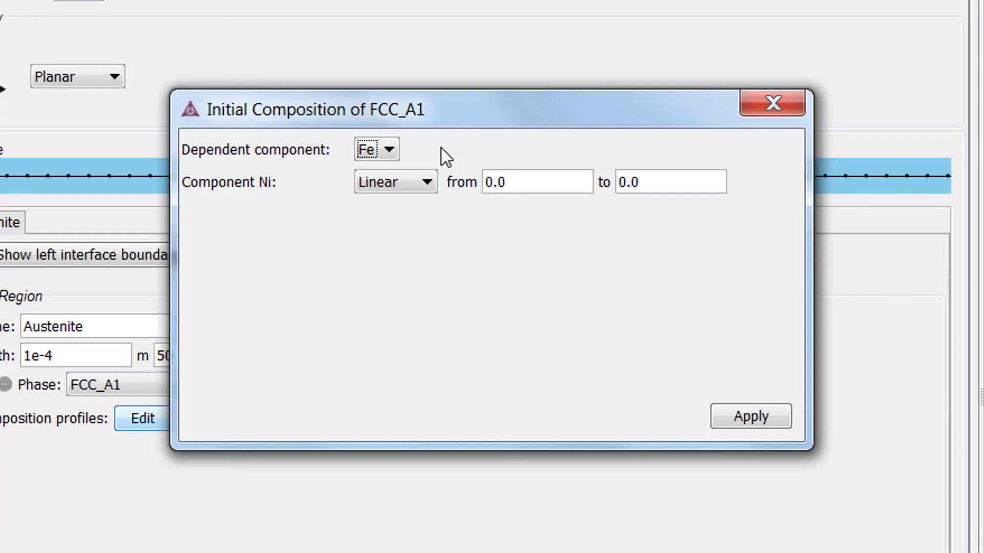
{"action": "left_click", "coordinate": [395, 148]}
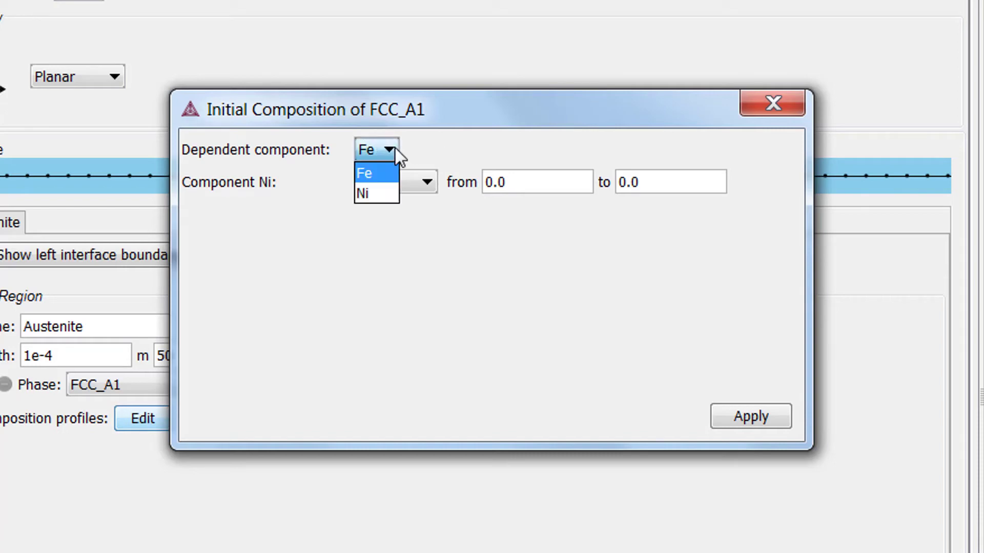
{"action": "left_click", "coordinate": [380, 171]}
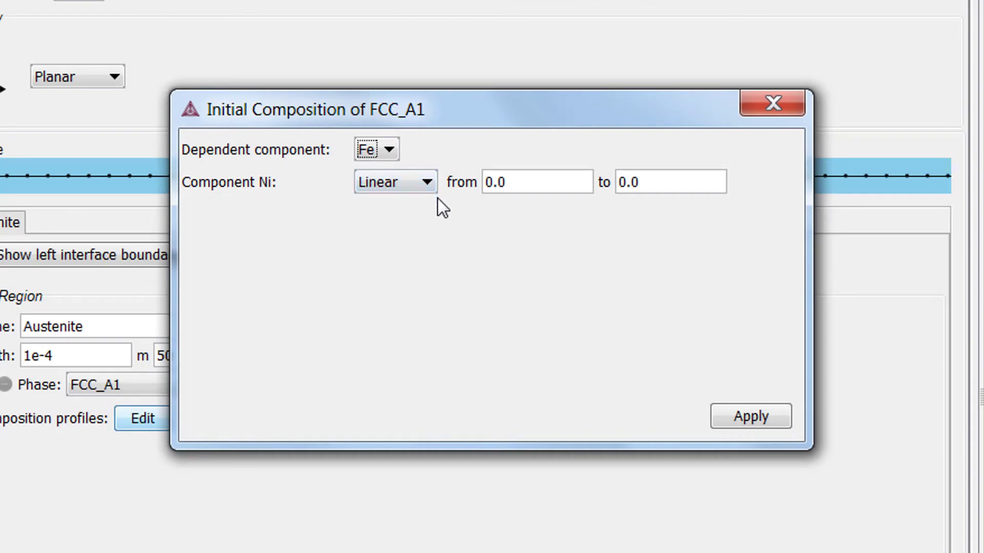
{"action": "left_click", "coordinate": [425, 184]}
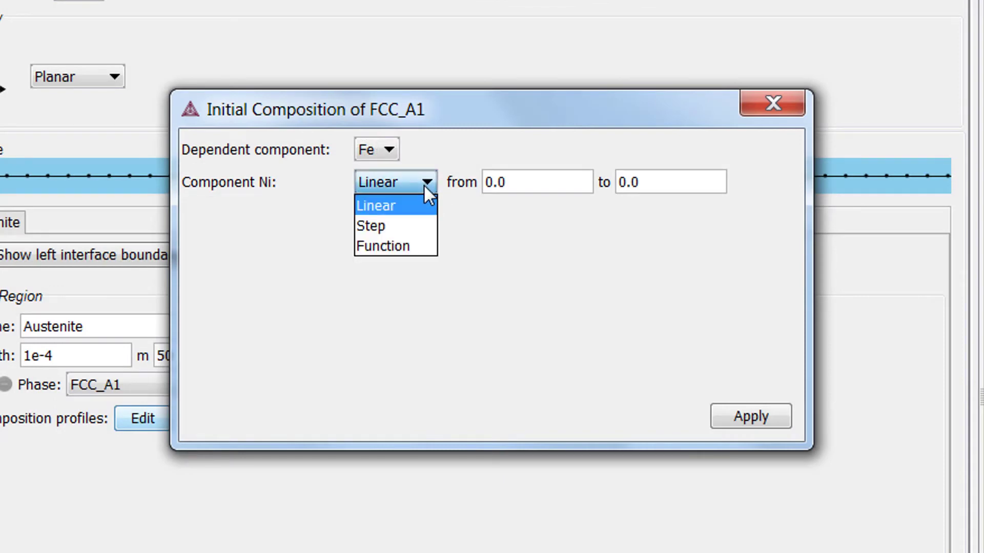
{"action": "left_click", "coordinate": [421, 207]}
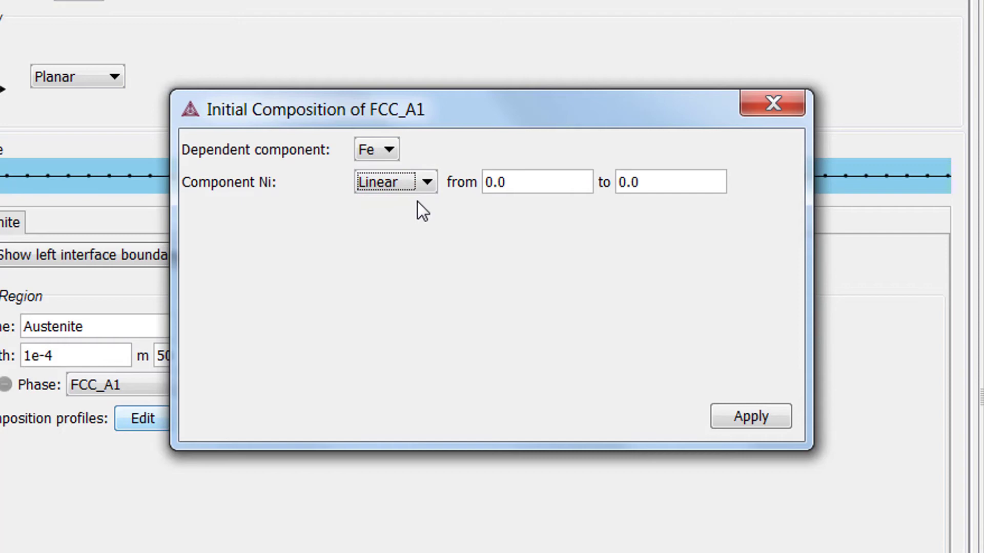
{"action": "left_click_drag", "start_coordinate": [510, 182], "coordinate": [477, 184]}
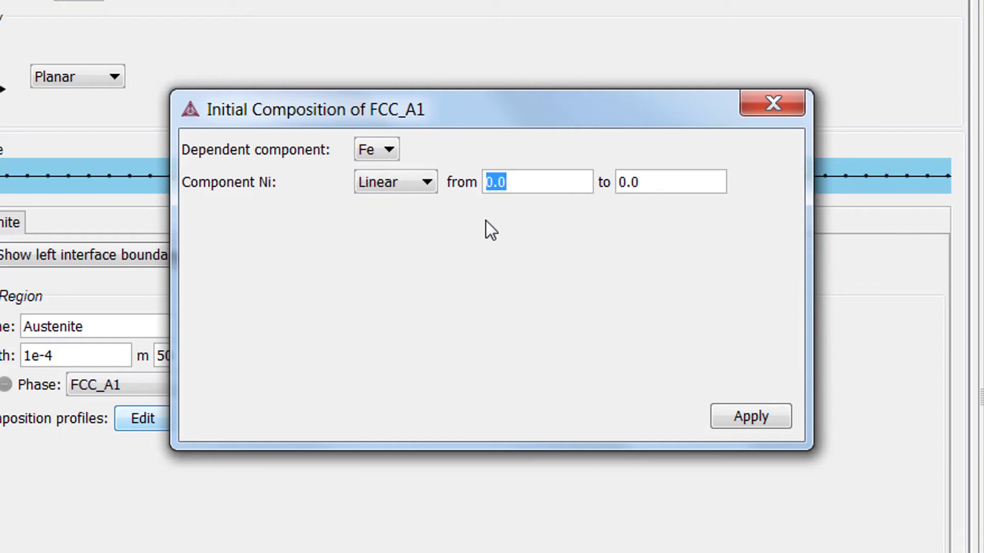
{"action": "type", "text": "10"}
{"action": "key", "text": "Tab"}
{"action": "type", "text": "5"}
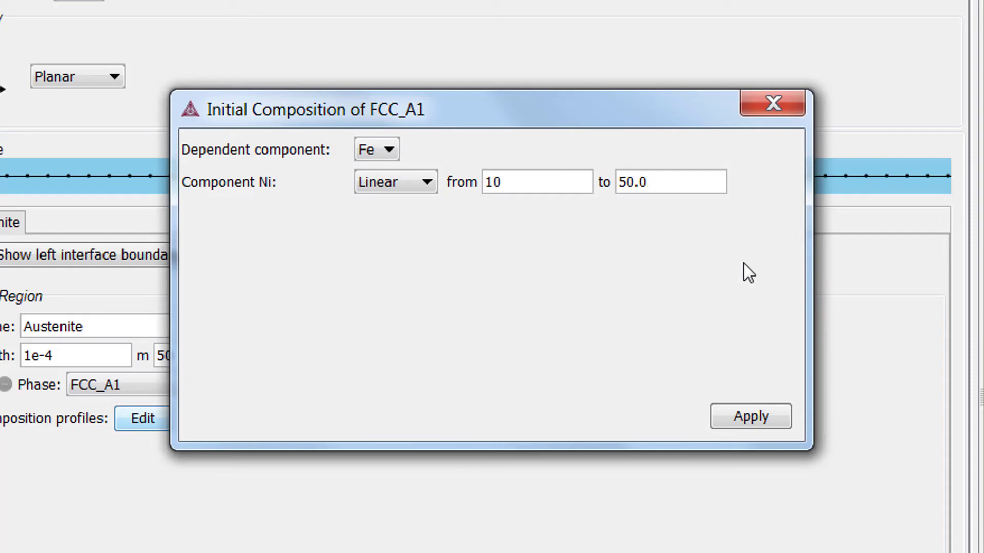
Apply the Ni profile, then set an isothermal 1400 K temperature and 30 hours simulation time
{"action": "left_click", "coordinate": [755, 413]}
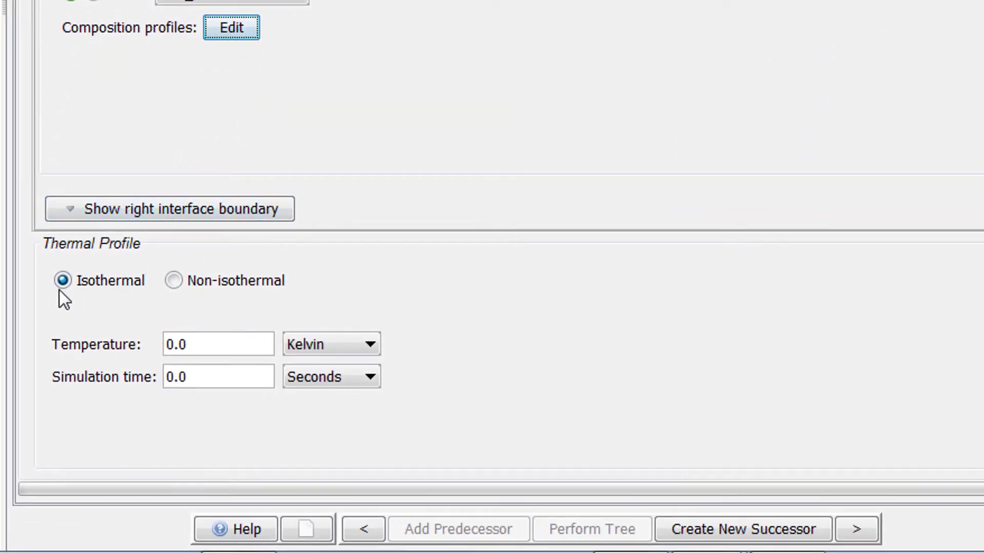
{"action": "left_click", "coordinate": [63, 280]}
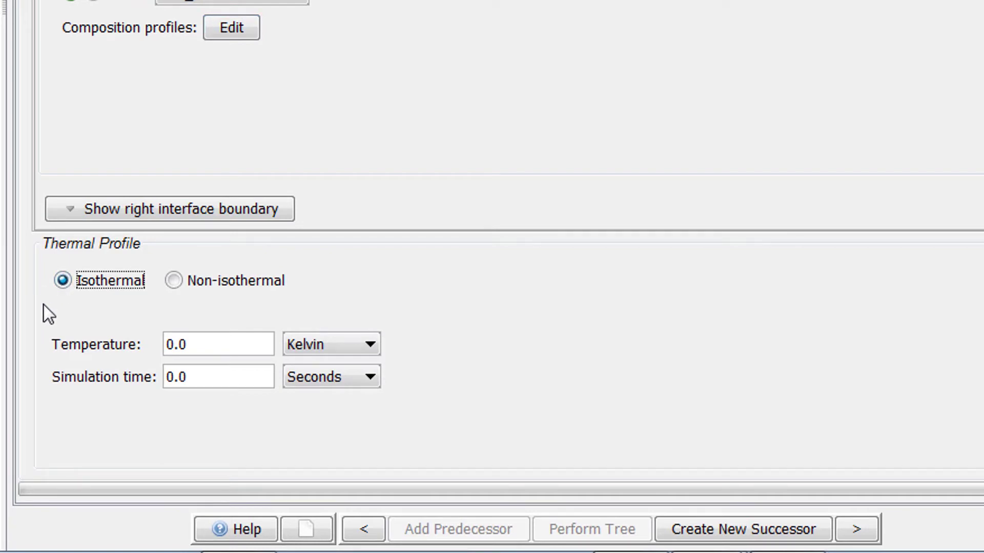
{"action": "left_click", "coordinate": [165, 344]}
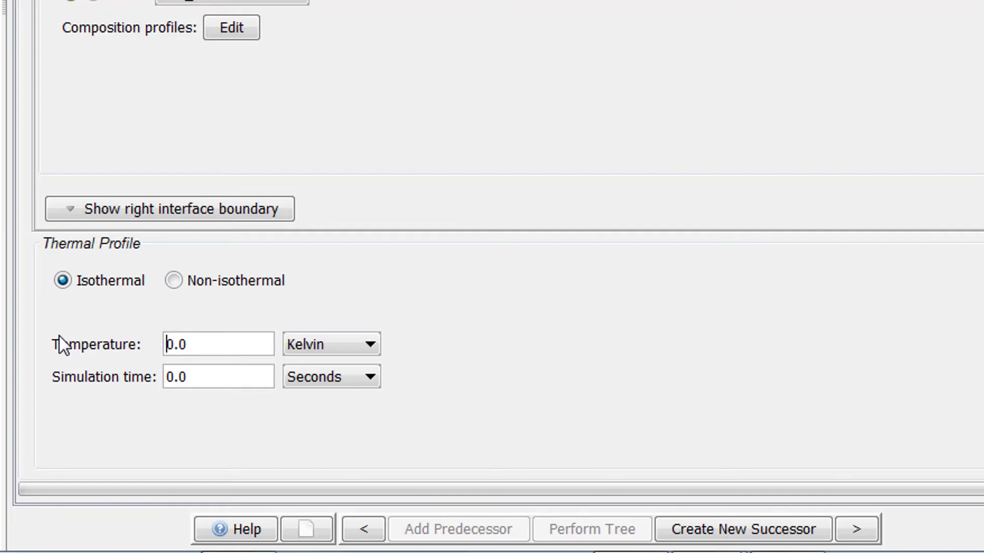
{"action": "type", "text": "140"}
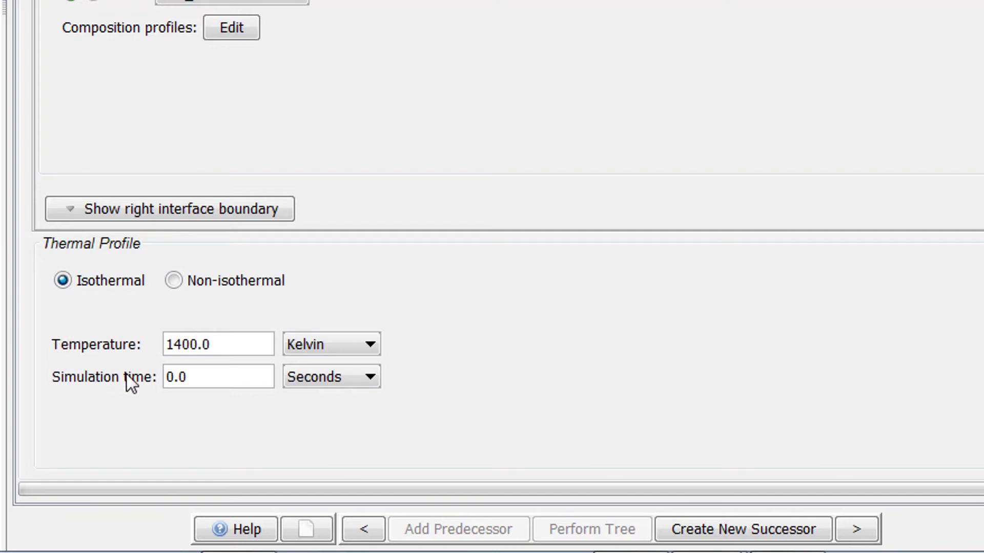
{"action": "left_click", "coordinate": [166, 377]}
{"action": "type", "text": "3"}
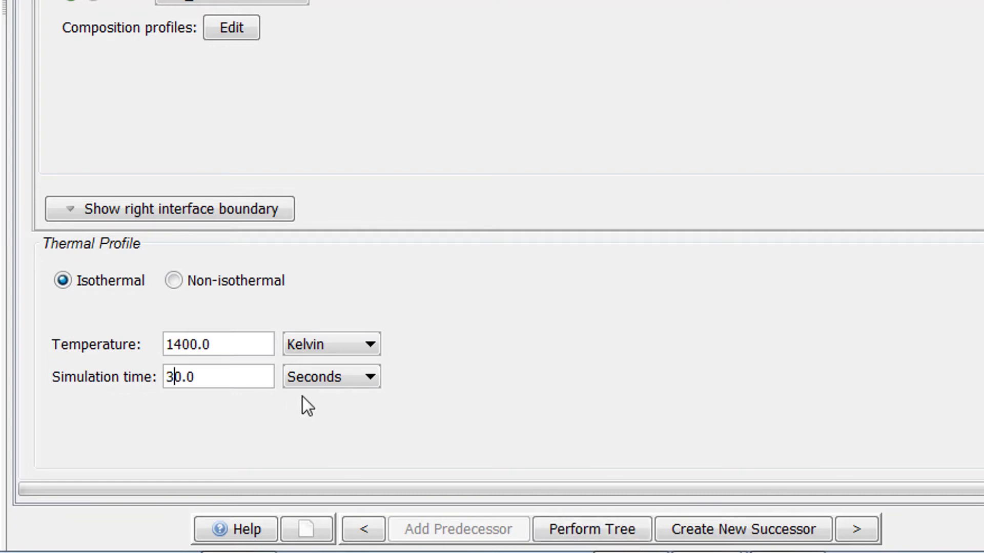
{"action": "left_click", "coordinate": [309, 380]}
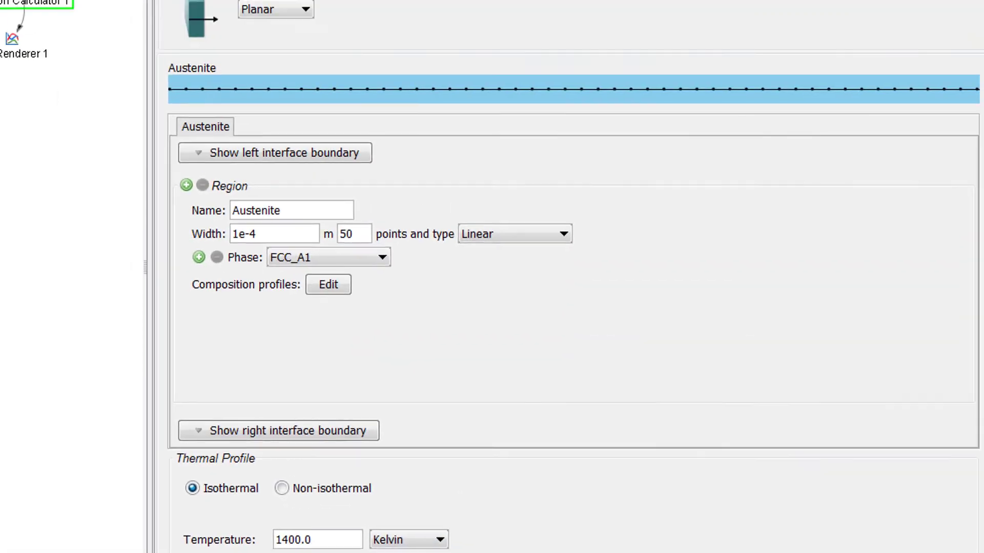
Set Plot Renderer 1 times to 0.0 and 30.0 hours and plot the Ni profiles
{"action": "left_click", "coordinate": [20, 55]}
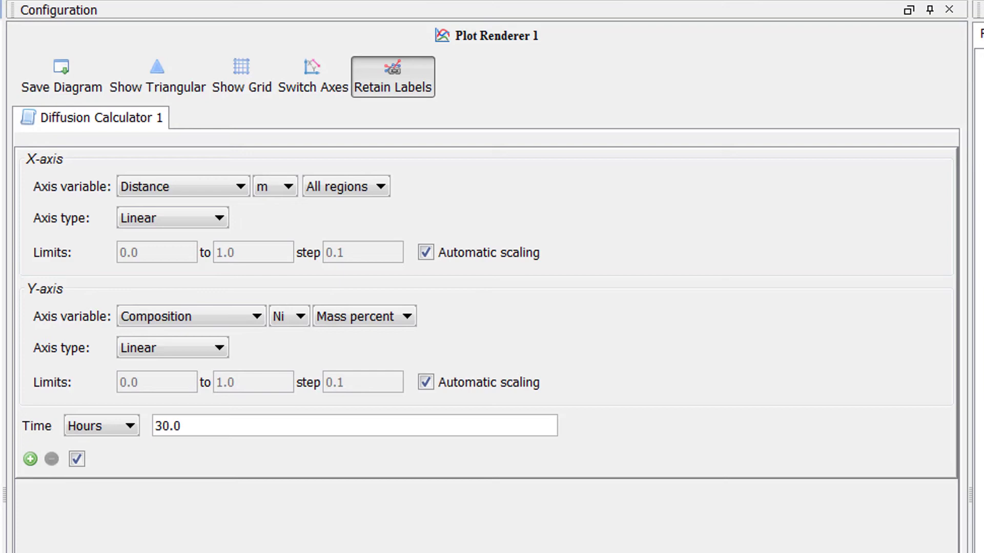
{"action": "left_click", "coordinate": [156, 426]}
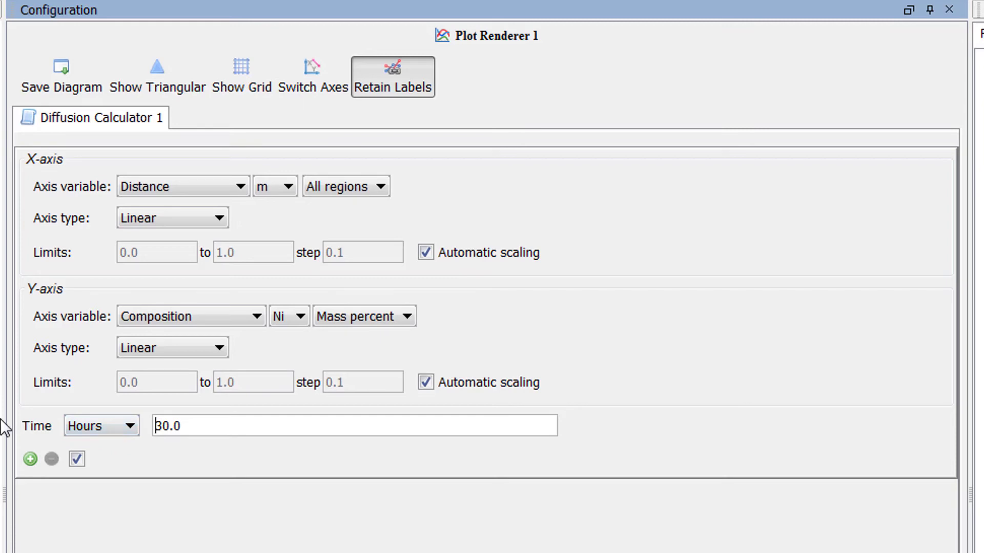
{"action": "type", "text": "0.0"}
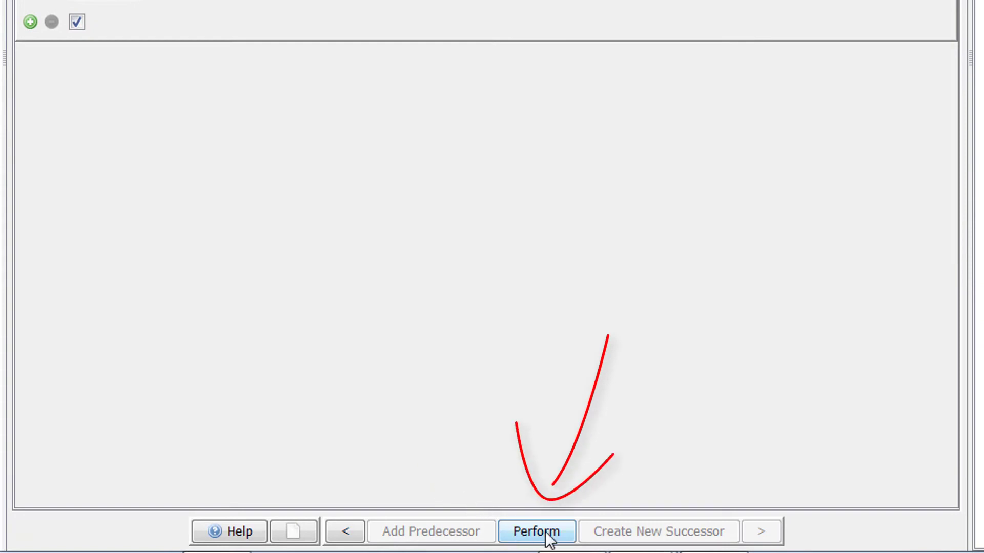
{"action": "left_click", "coordinate": [553, 531]}
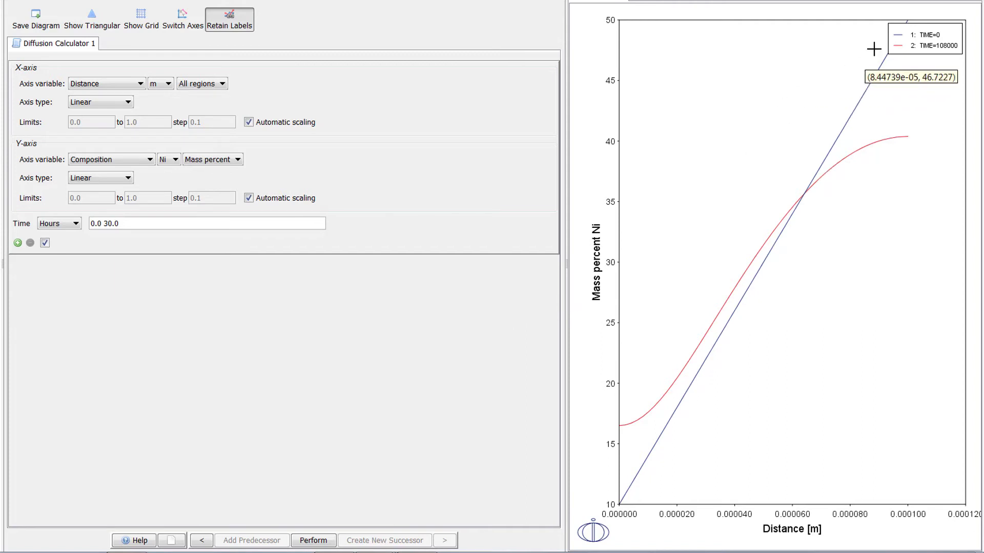
Enlarge the legend box so the TIME=0 and TIME=108000 labels are readable
{"action": "left_click_drag", "start_coordinate": [885, 41], "coordinate": [829, 72]}
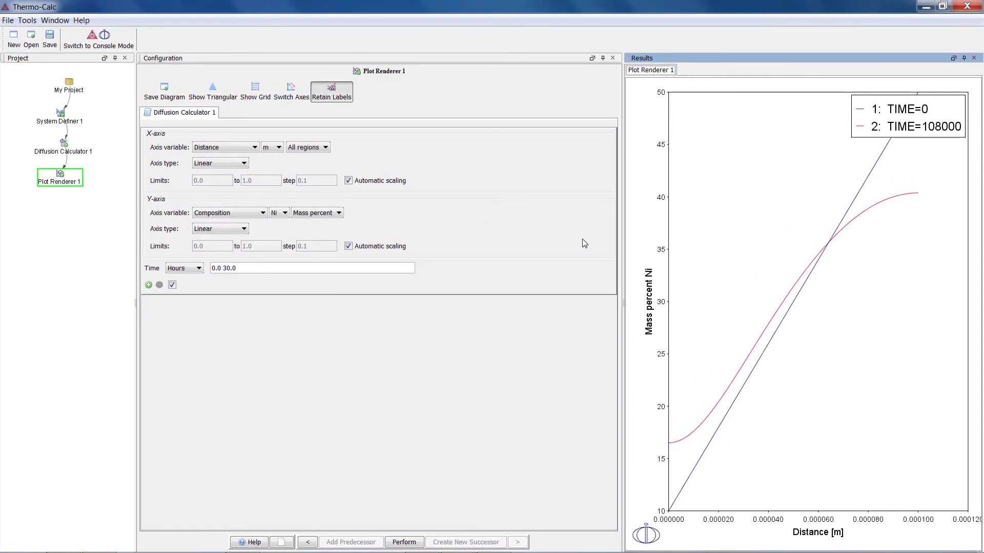
Change the plot times to 0, 30 and 300 hours and redraw with Perform Now
{"action": "left_click", "coordinate": [63, 151]}
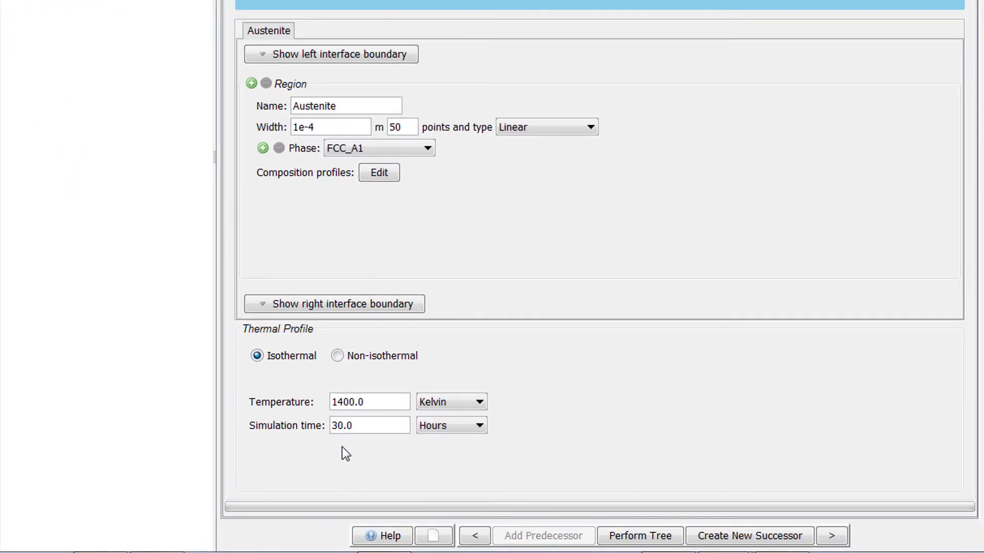
{"action": "left_click", "coordinate": [94, 176]}
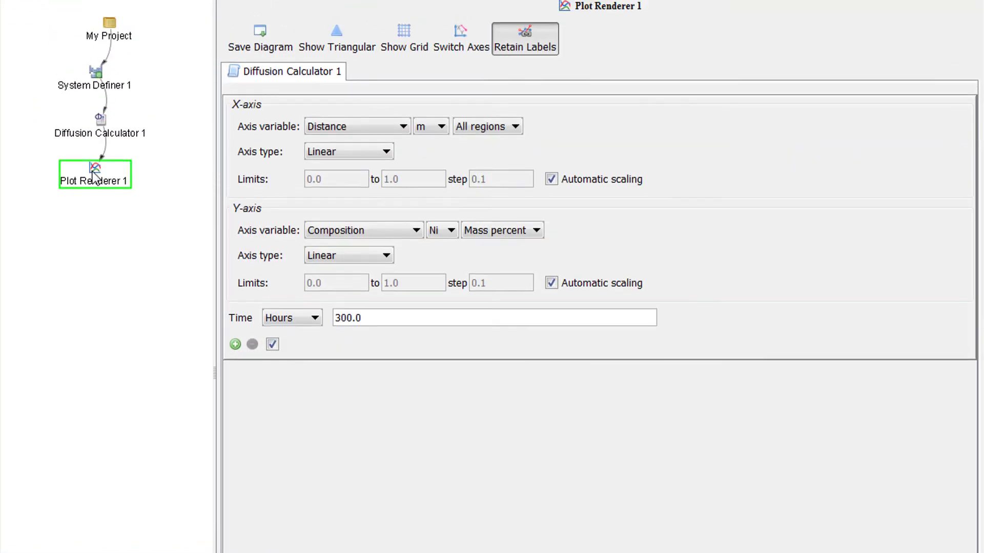
{"action": "left_click", "coordinate": [336, 344]}
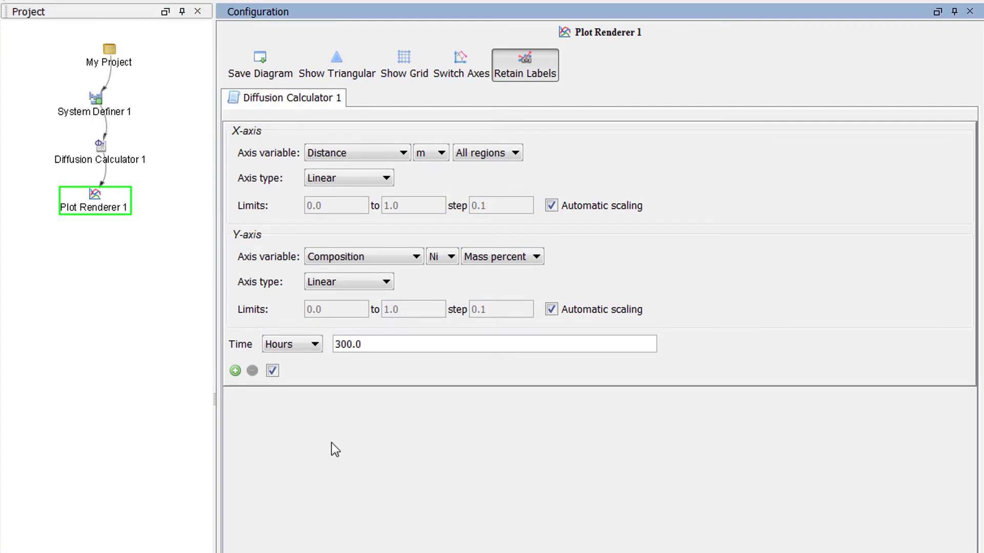
{"action": "type", "text": "0.0"}
{"action": "type", "text": "30"}
{"action": "right_click", "coordinate": [90, 200]}
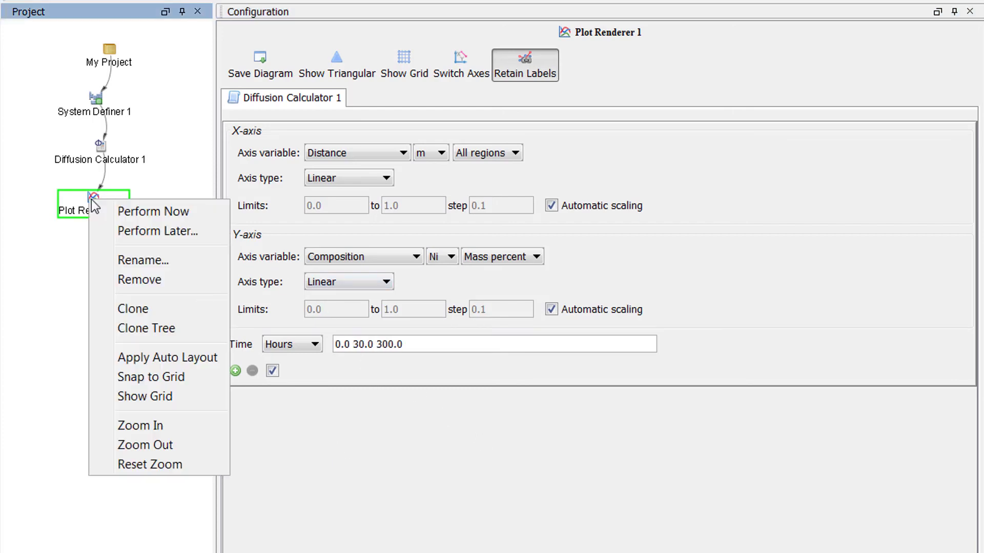
{"action": "left_click", "coordinate": [204, 214]}
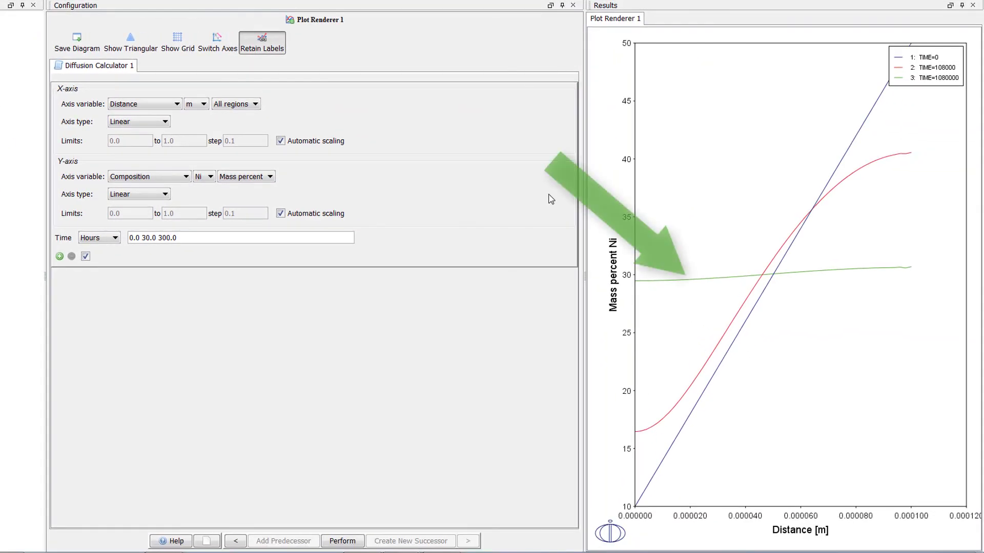
Widen the legend on the Ni profile plot for 0, 30 and 300 hours
{"action": "left_click_drag", "start_coordinate": [891, 71], "coordinate": [825, 88]}
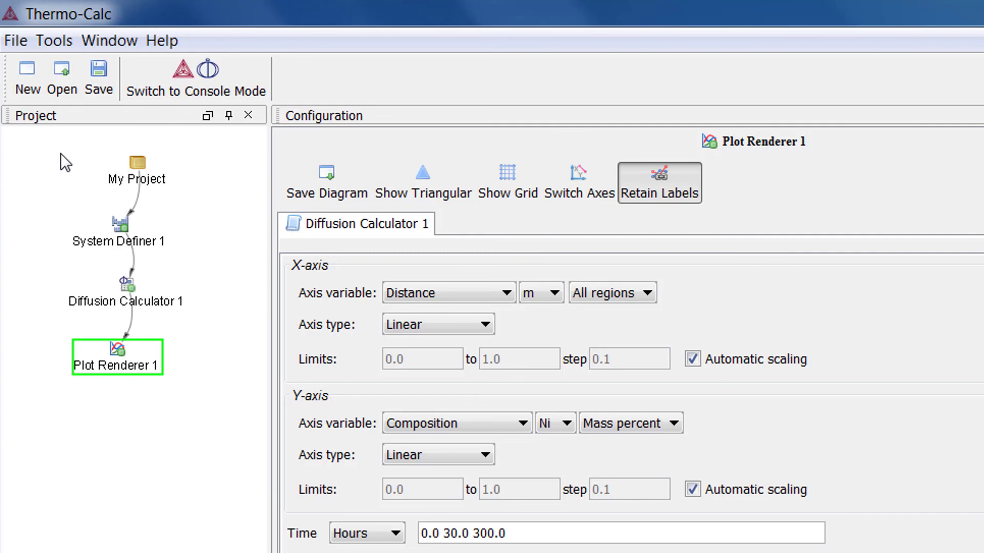
Rename 'My Project' to 'Diffusion_Single_Phase'
{"action": "right_click", "coordinate": [146, 170]}
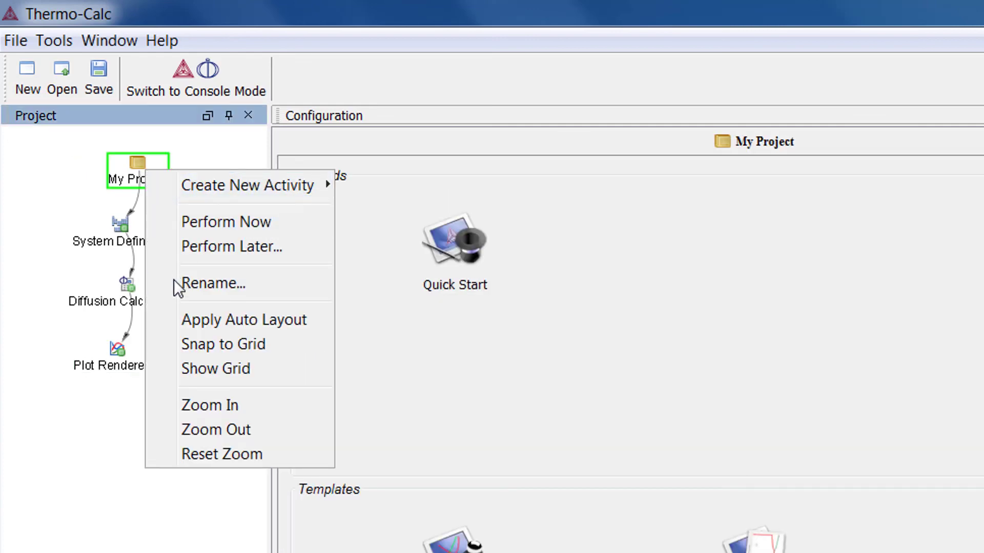
{"action": "left_click", "coordinate": [305, 287]}
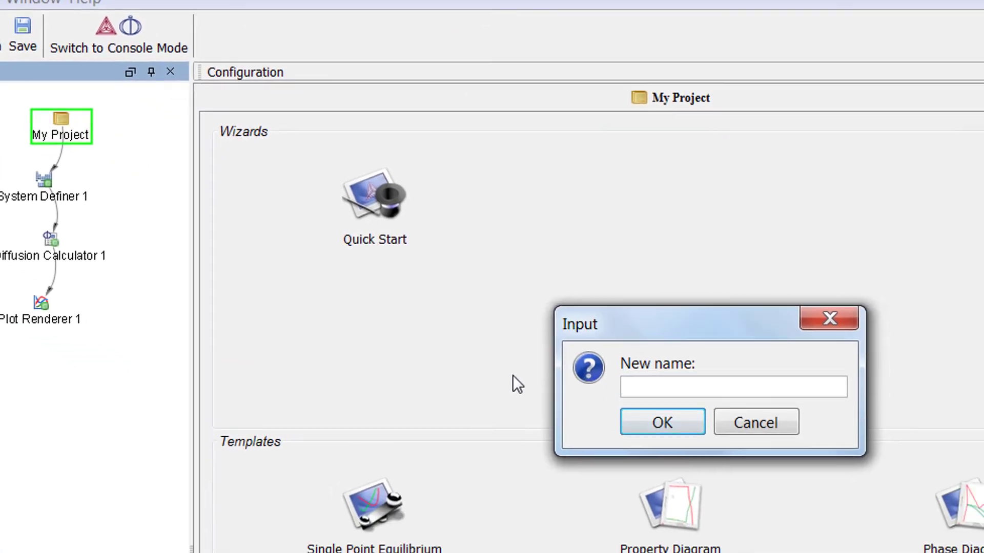
{"action": "type", "text": "Dif"}
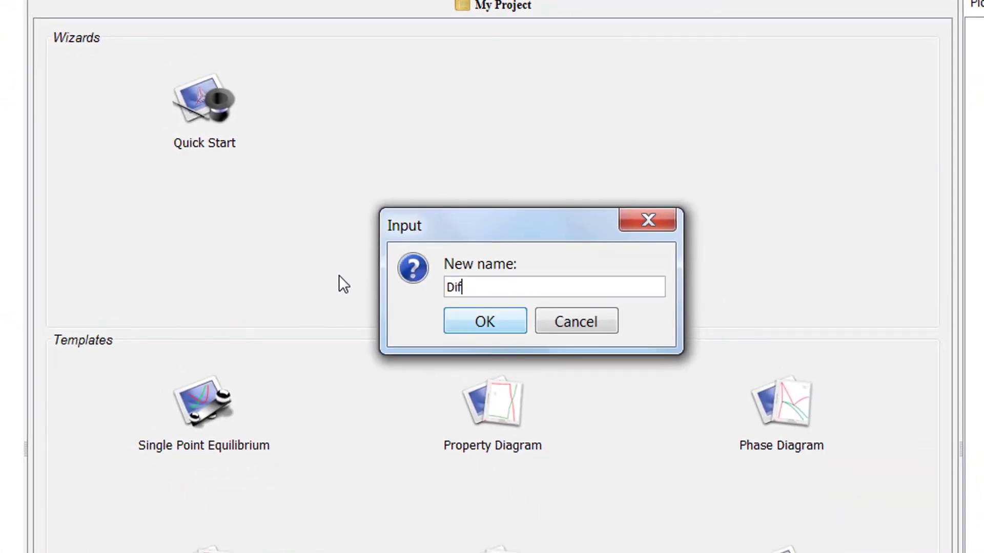
{"action": "type", "text": "fusion_S"}
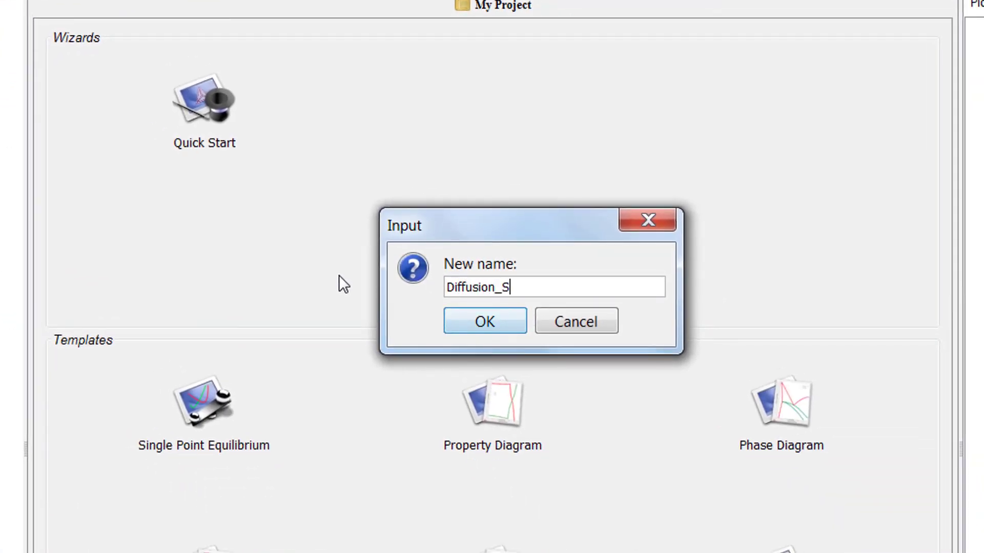
{"action": "type", "text": "ingle_Phase"}
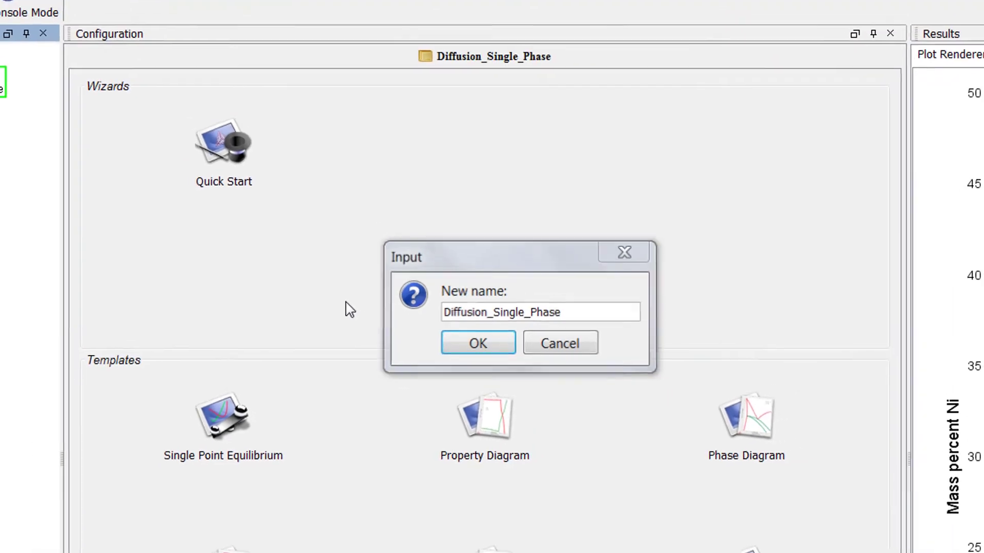
{"action": "key", "text": "Return"}
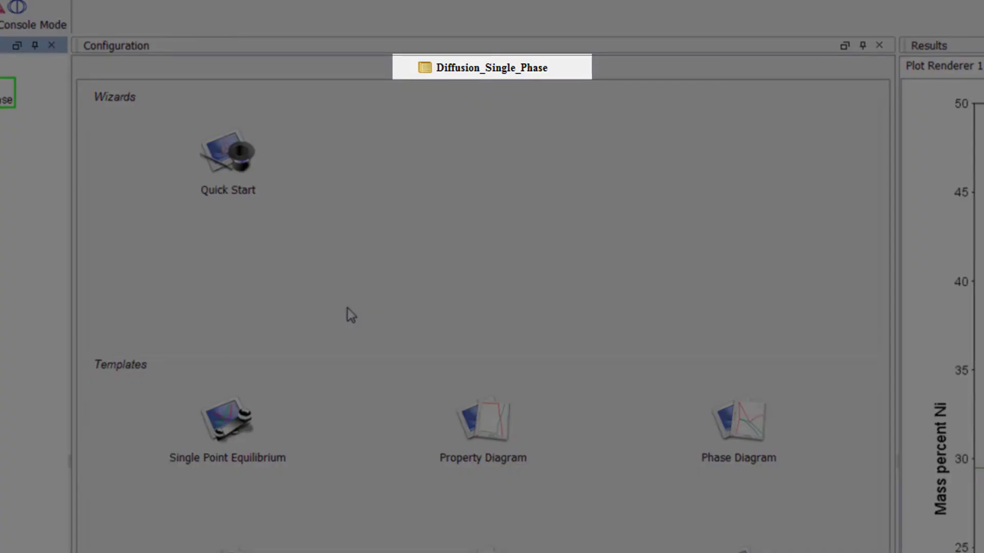